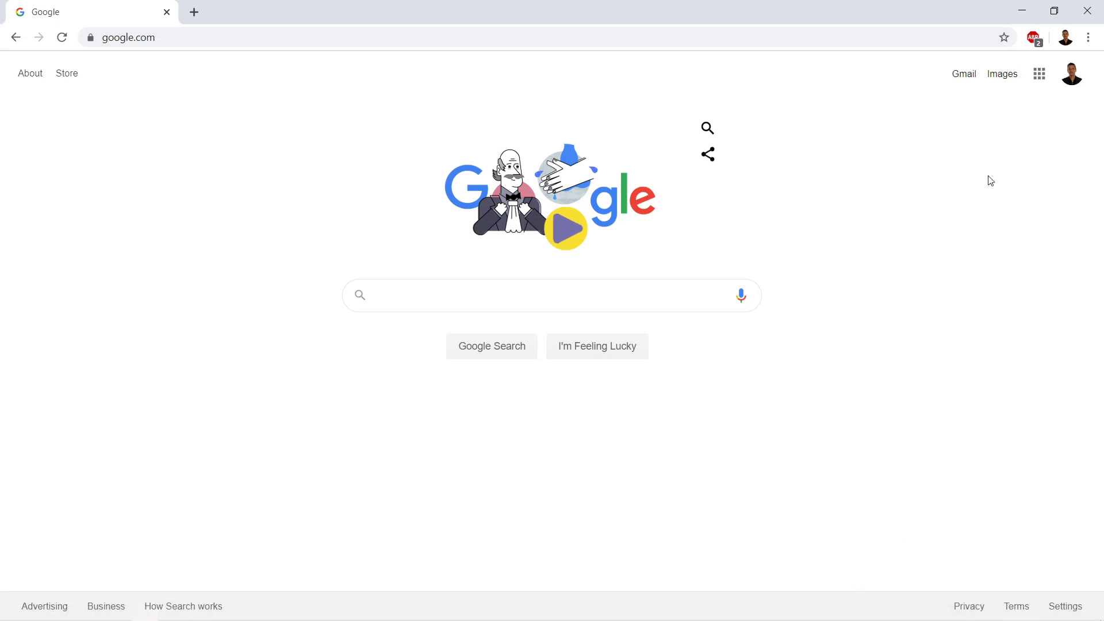
Open Google Drive from the Google apps menu on the Search page
{"action": "left_click", "coordinate": [1040, 73]}
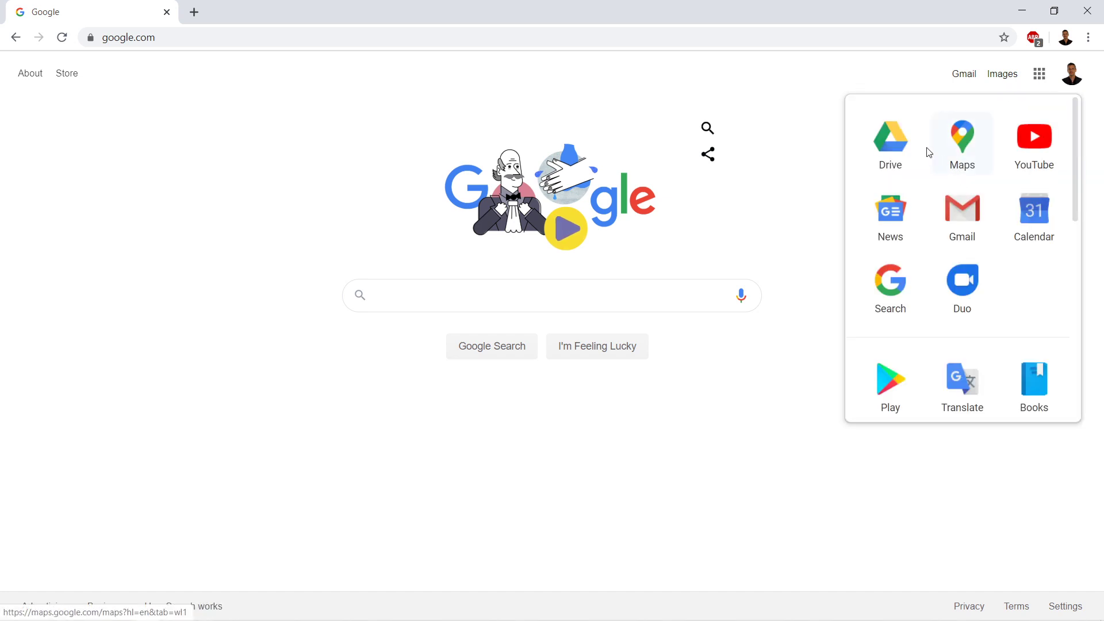
{"action": "left_click", "coordinate": [770, 227]}
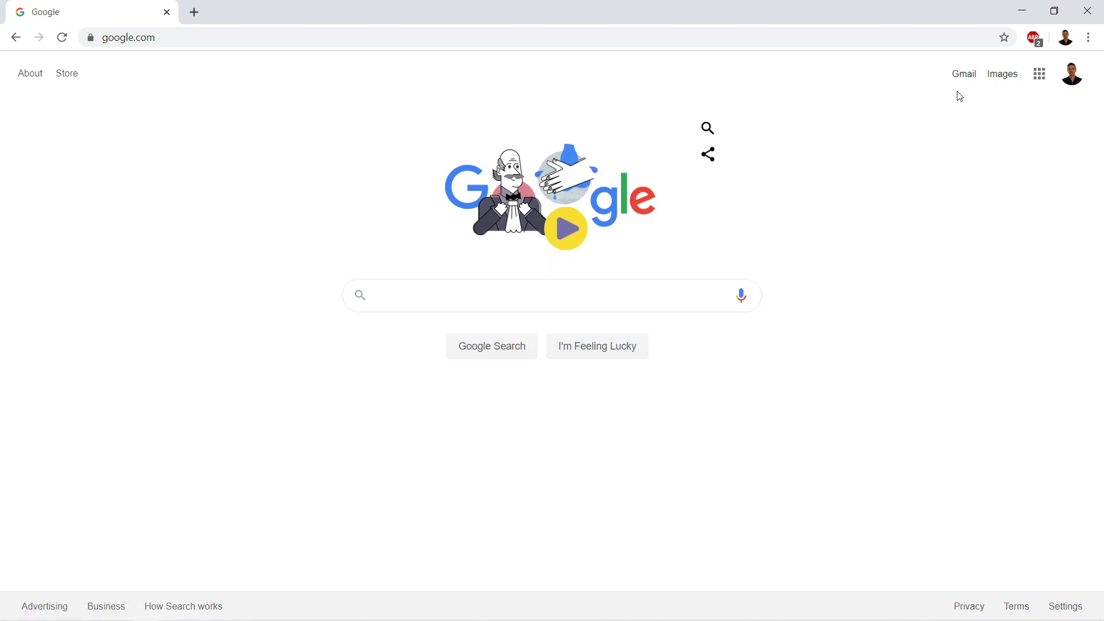
{"action": "left_click", "coordinate": [1040, 74]}
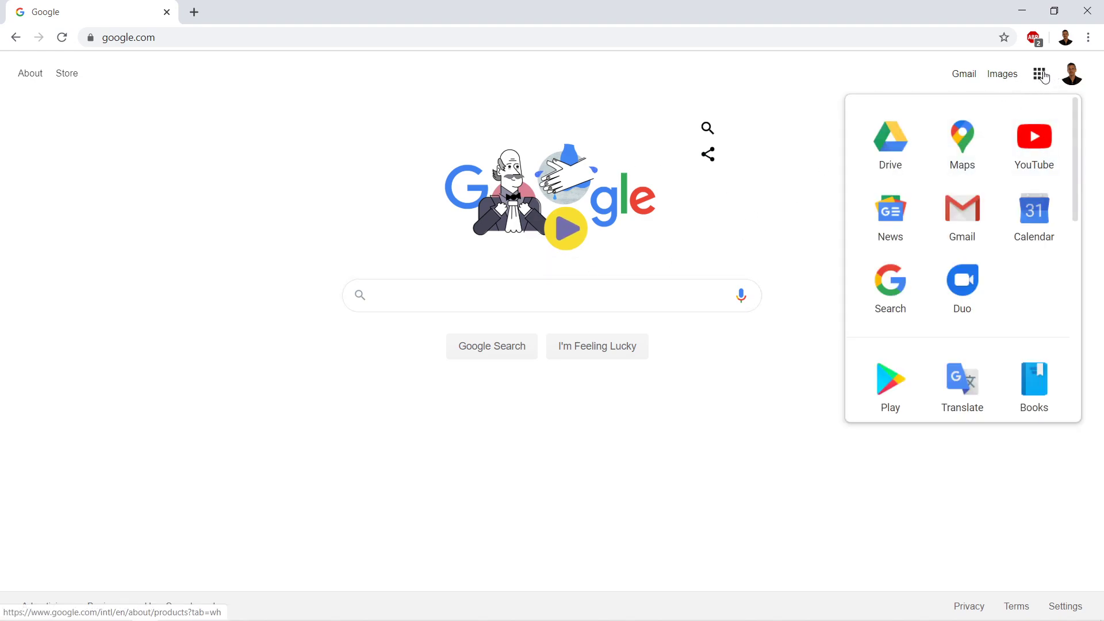
{"action": "left_click", "coordinate": [892, 143]}
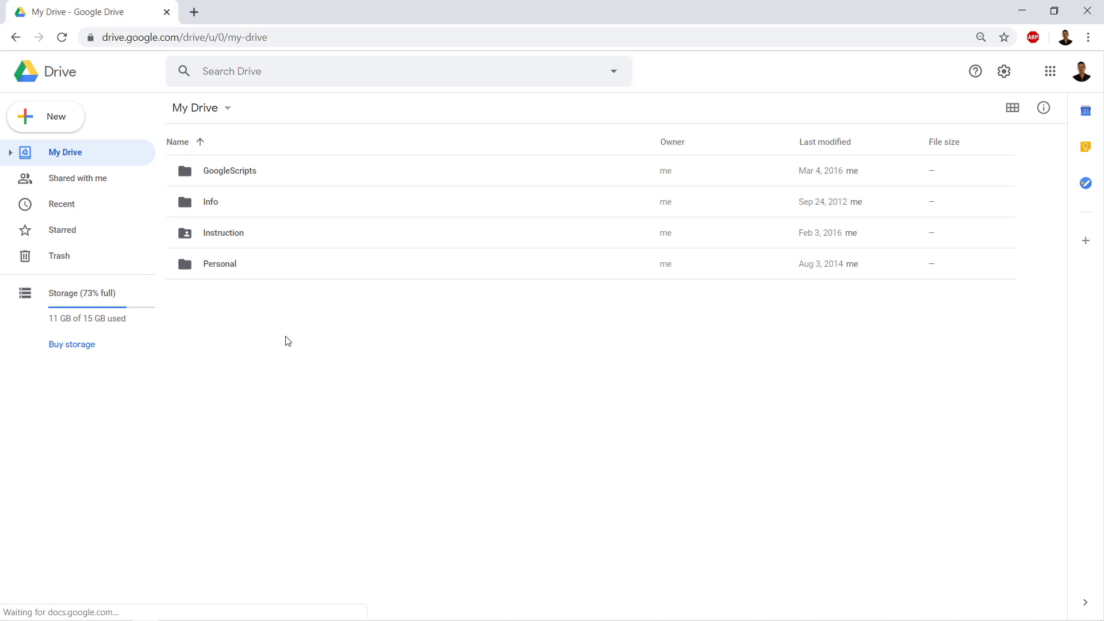
Create a new folder named School in My Drive
{"action": "left_click", "coordinate": [62, 130]}
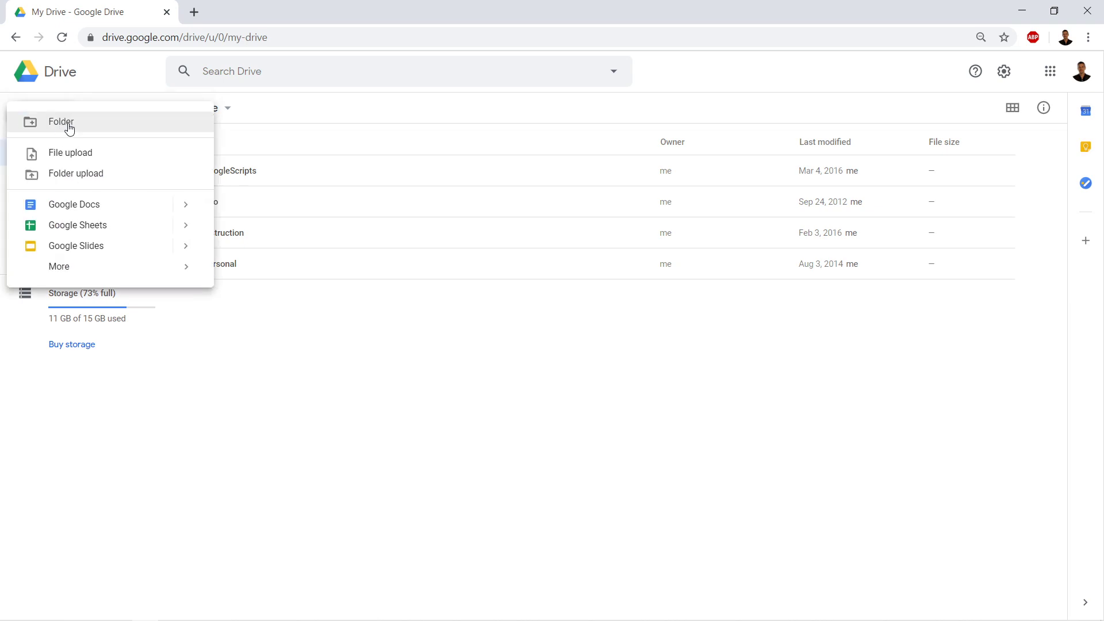
{"action": "left_click", "coordinate": [77, 122]}
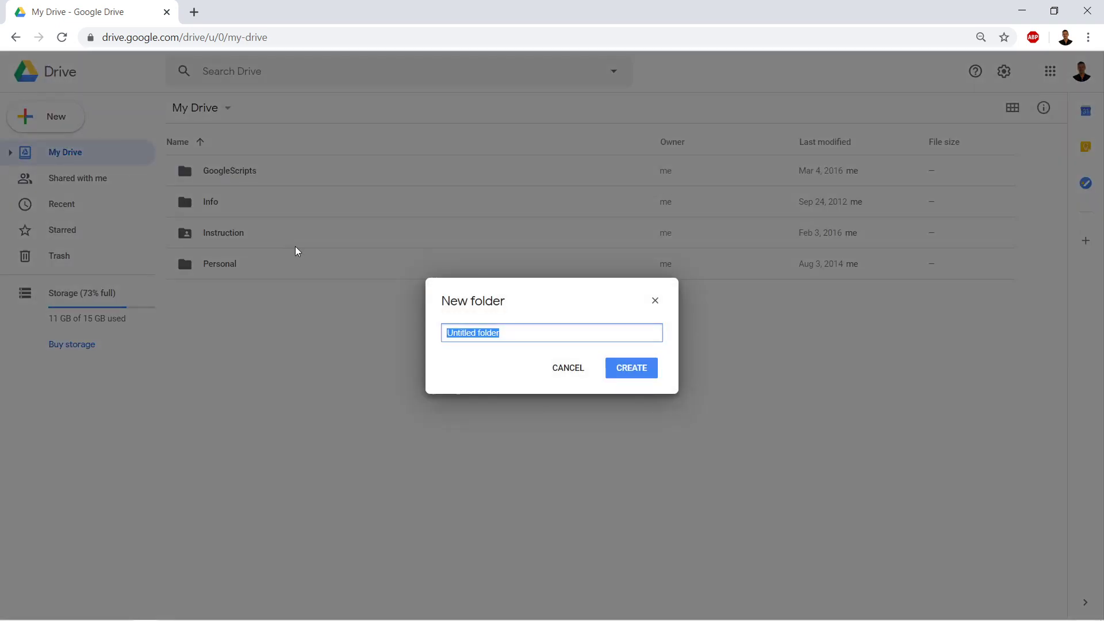
{"action": "type", "text": "Schq"}
{"action": "left_click", "coordinate": [632, 371]}
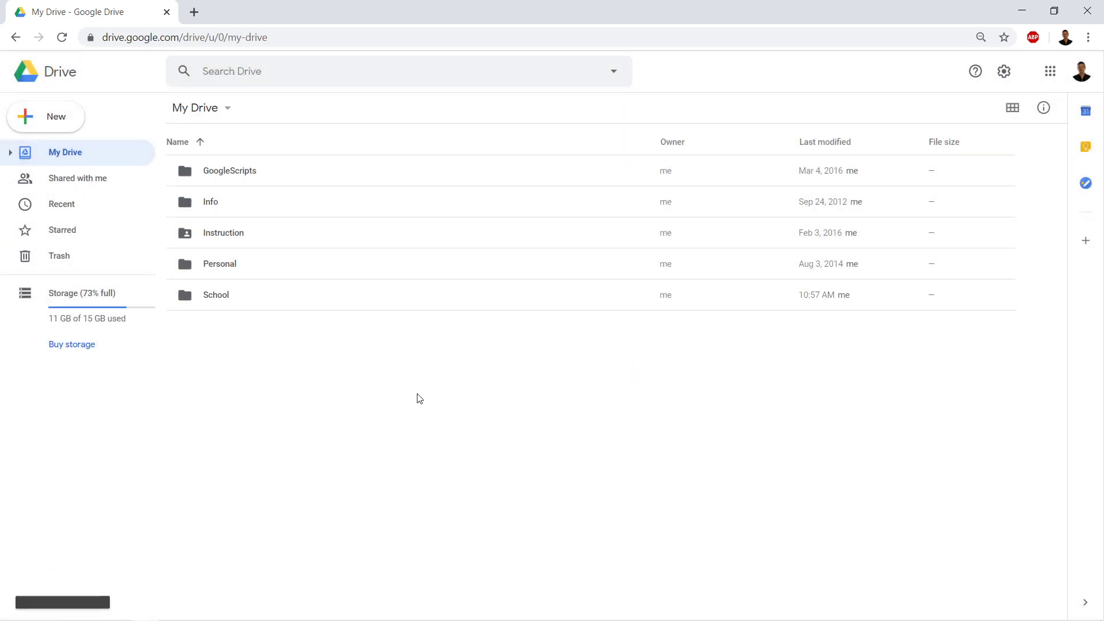
{"action": "left_click", "coordinate": [365, 374]}
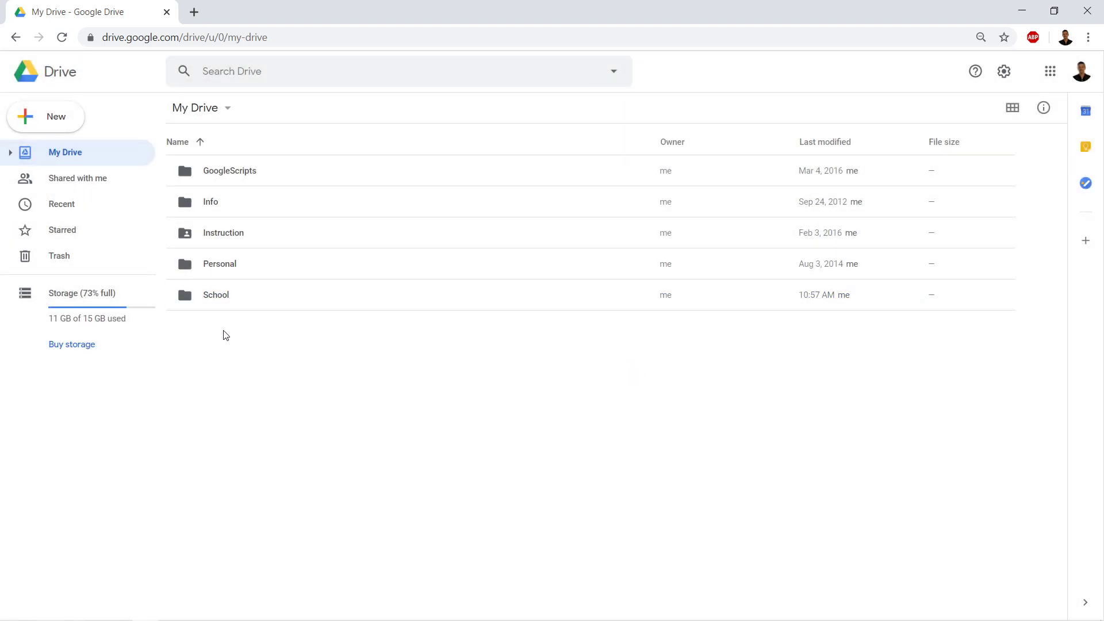
Inside the School folder, create a subfolder named '6th Grade'
{"action": "left_click", "coordinate": [229, 296]}
{"action": "double_click", "coordinate": [230, 296]}
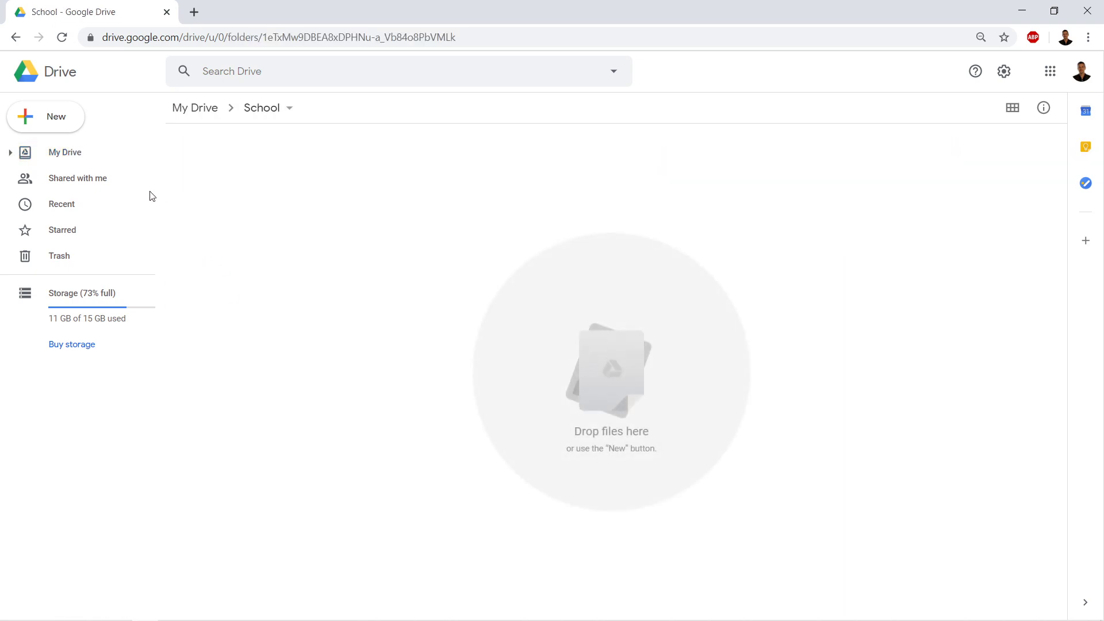
{"action": "left_click", "coordinate": [49, 117]}
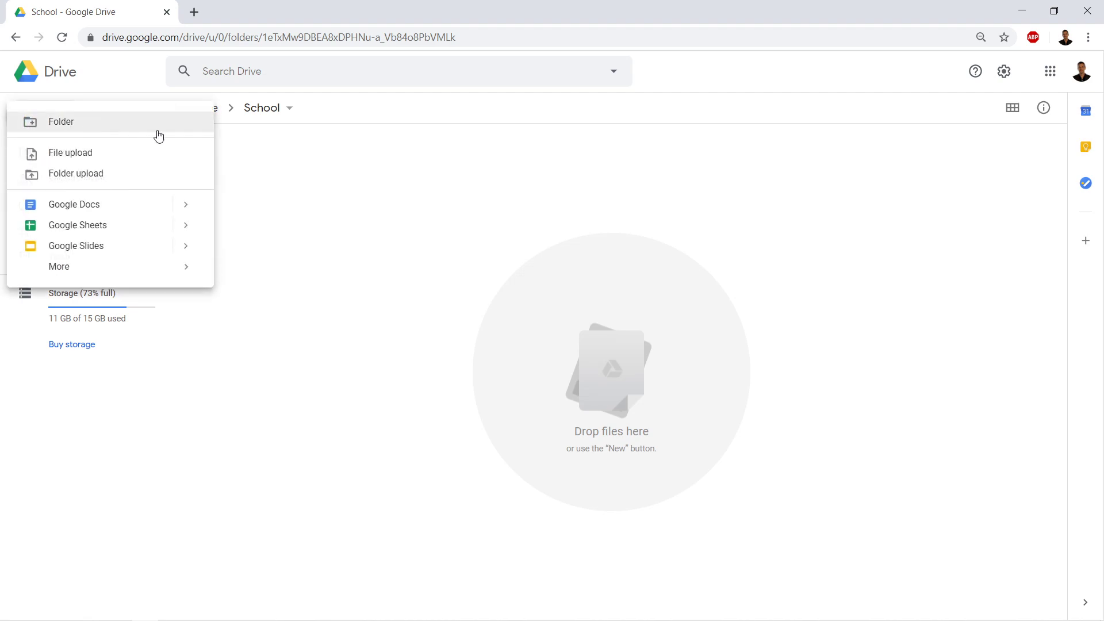
{"action": "left_click", "coordinate": [111, 123]}
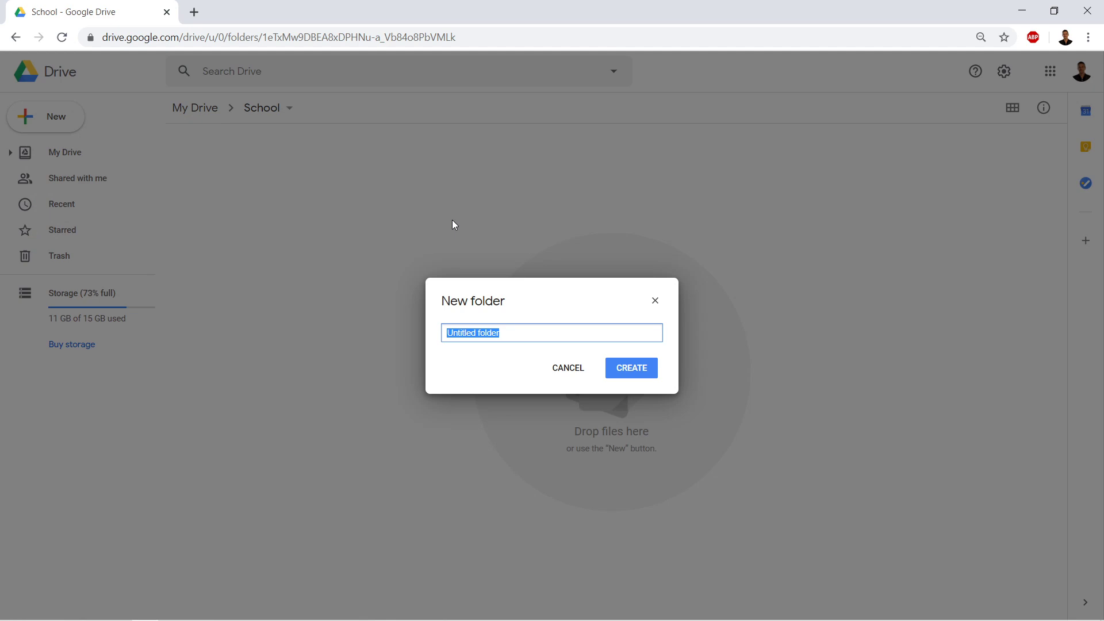
{"action": "type", "text": "6th"}
{"action": "type", "text": "Grda"}
{"action": "key", "text": "BackSpace"}
{"action": "key", "text": "BackSpace"}
{"action": "type", "text": "ade"}
{"action": "key", "text": "Return"}
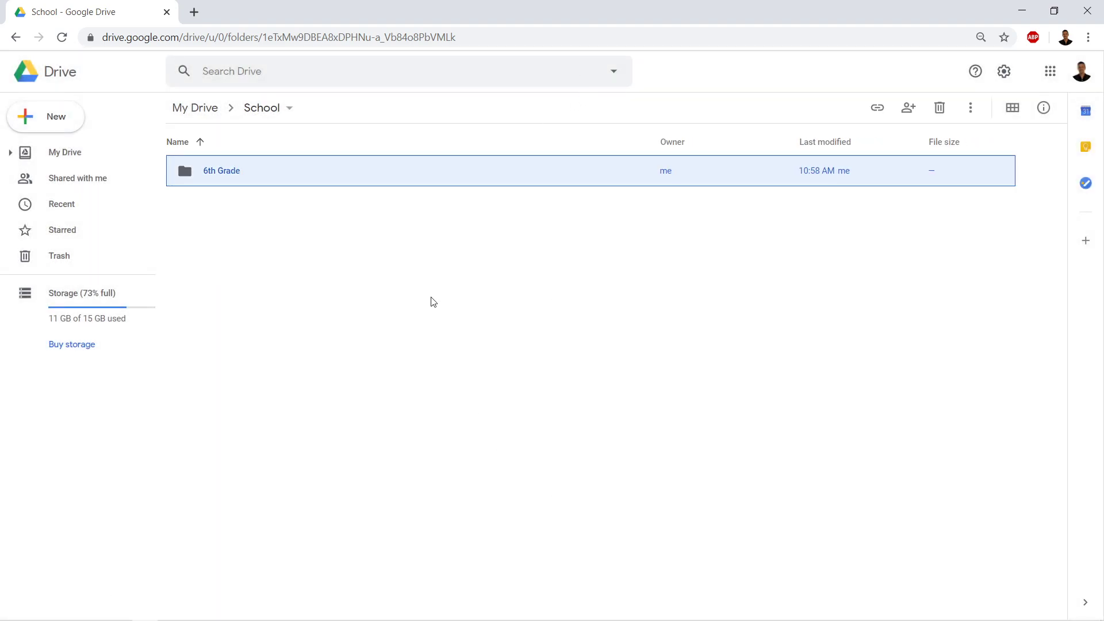
{"action": "left_click", "coordinate": [433, 302]}
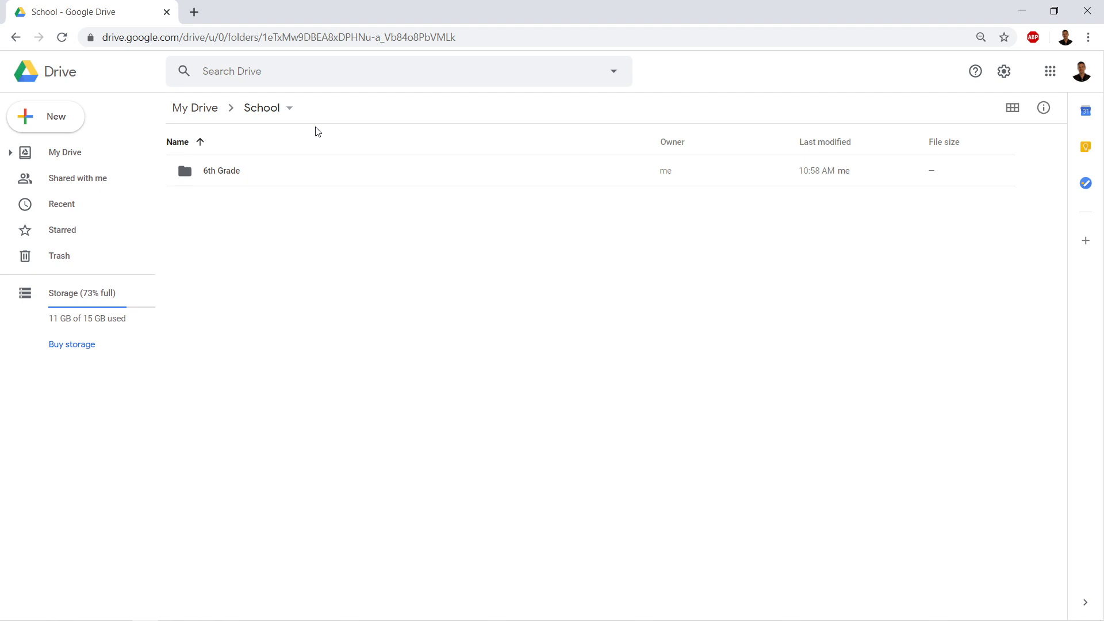
Open the 6th Grade folder and create a new Google Site in it
{"action": "double_click", "coordinate": [235, 177]}
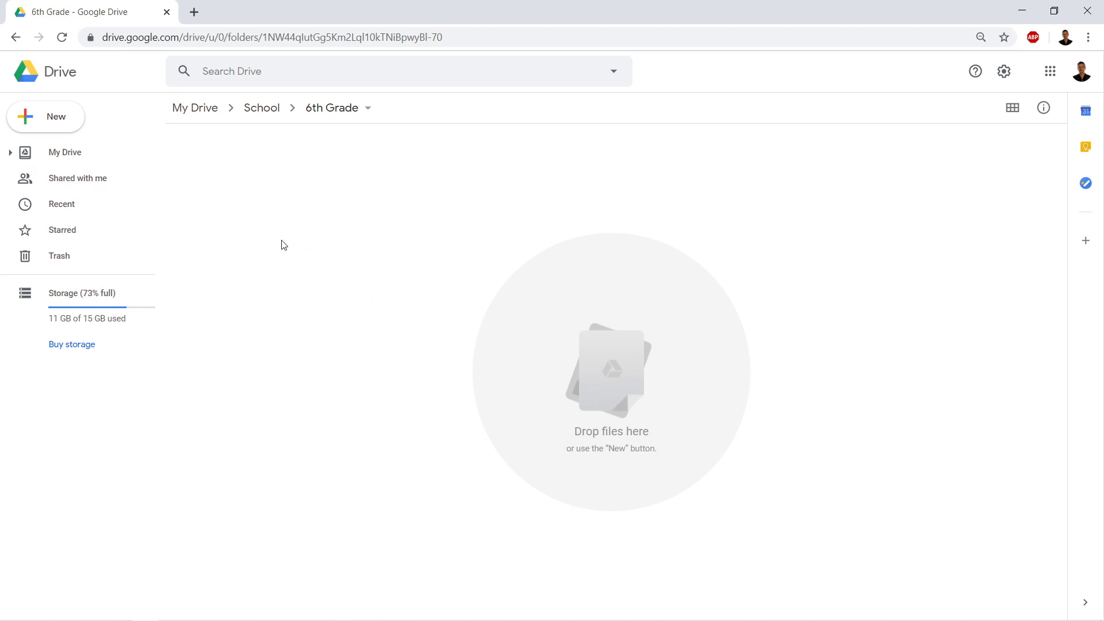
{"action": "left_click", "coordinate": [56, 118]}
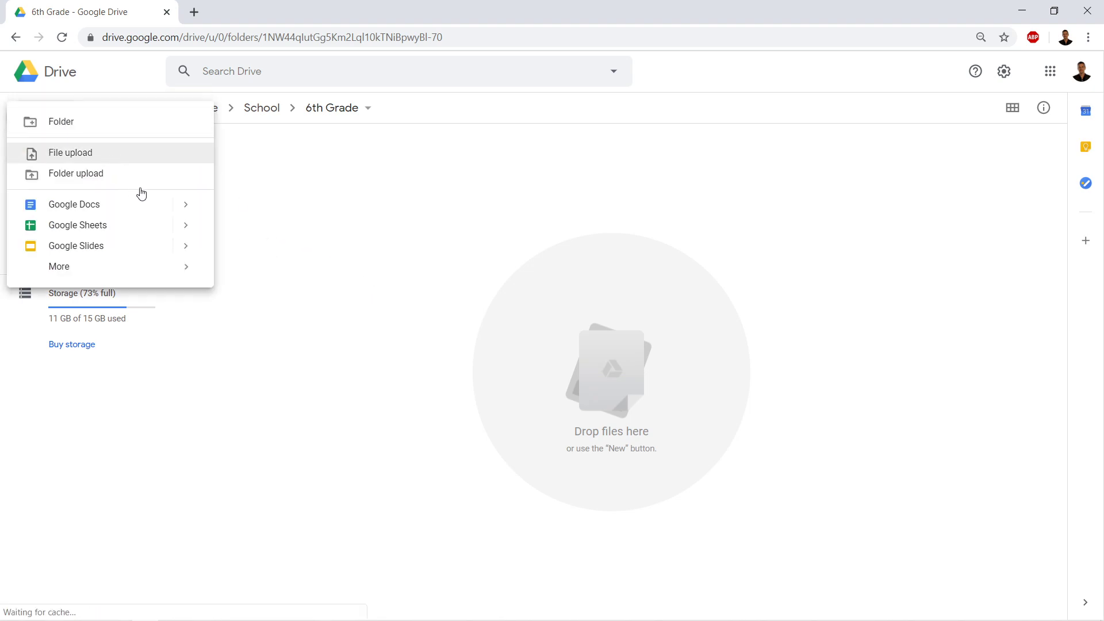
{"action": "mouse_move", "coordinate": [85, 276]}
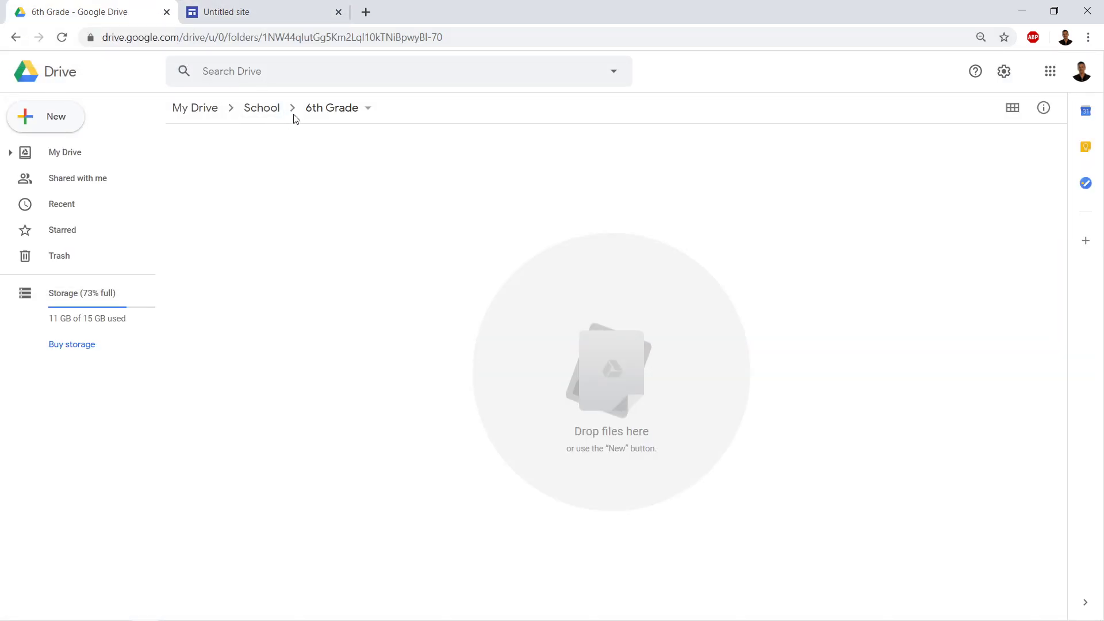
{"action": "left_click", "coordinate": [271, 18]}
{"action": "left_click", "coordinate": [141, 75]}
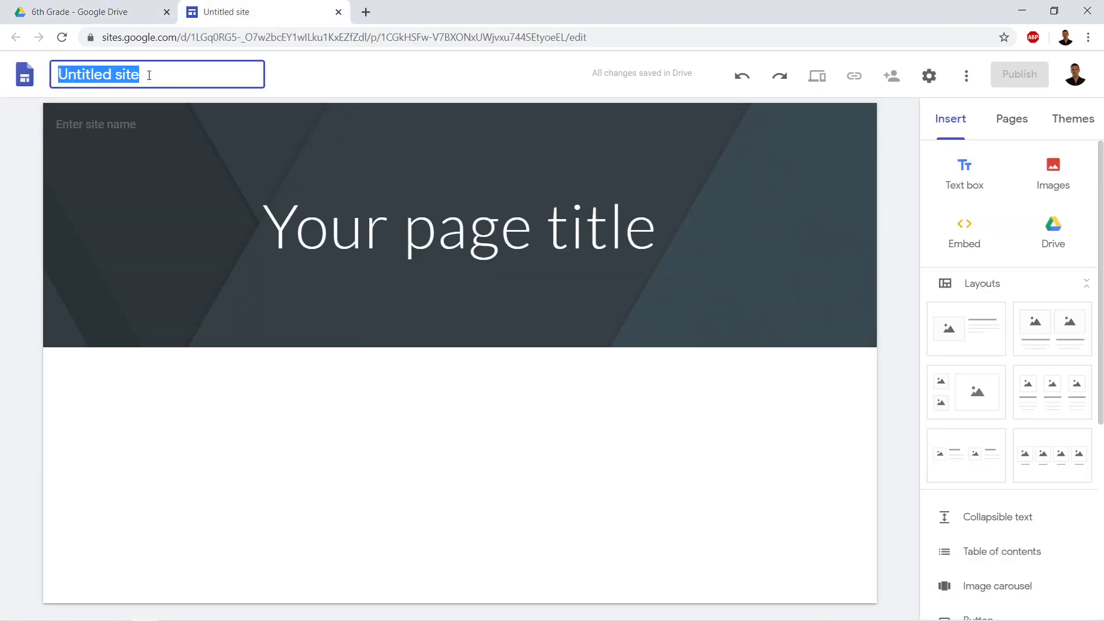
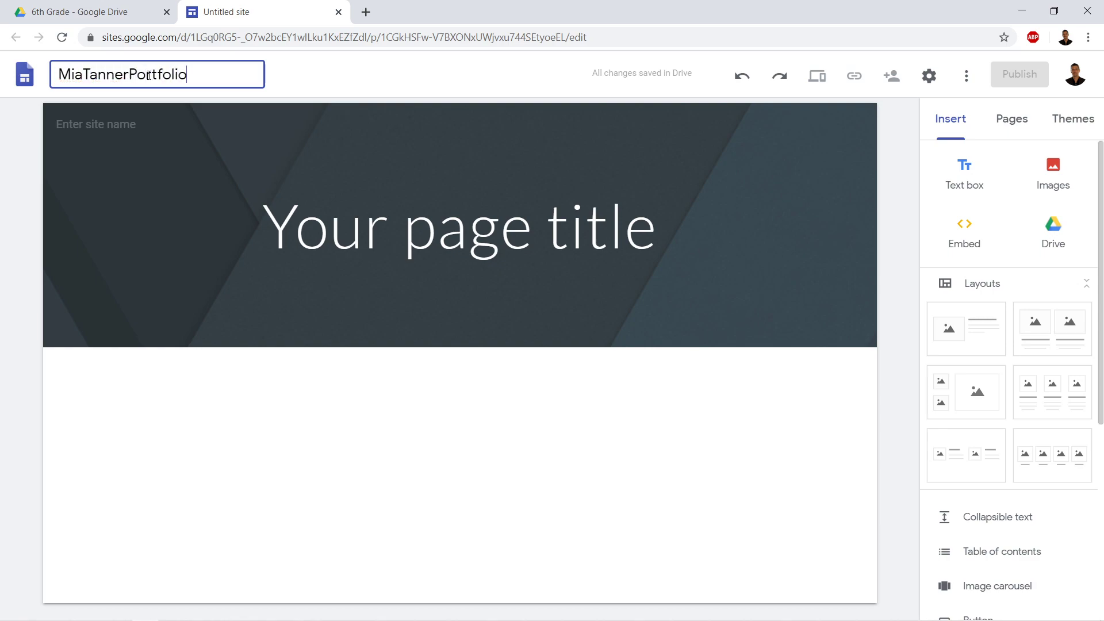
{"action": "left_click", "coordinate": [251, 402]}
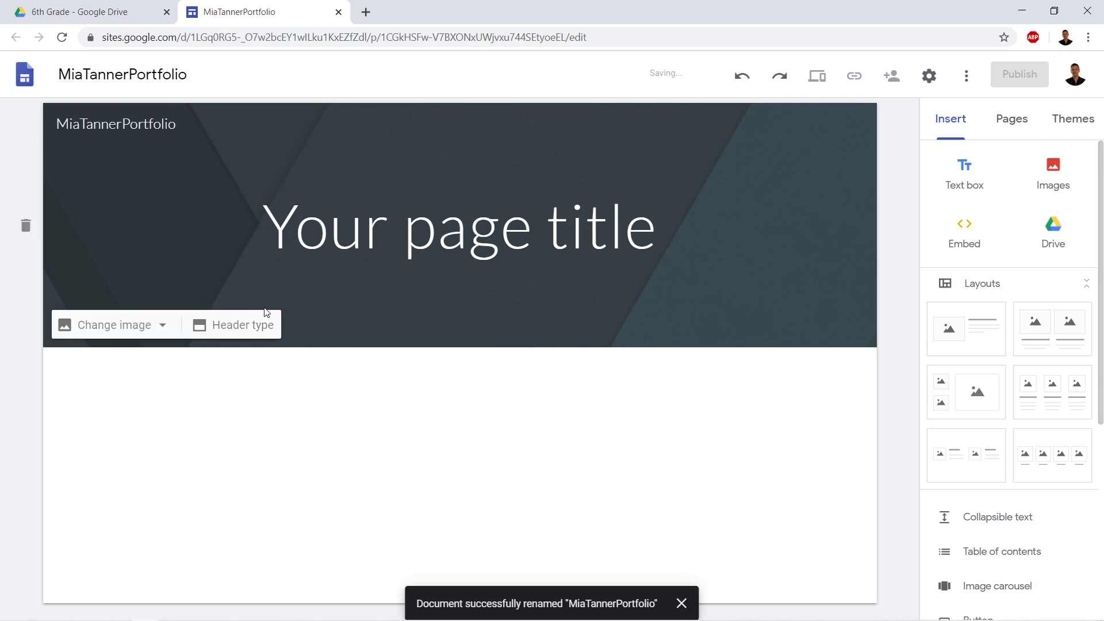
{"action": "left_click", "coordinate": [115, 12]}
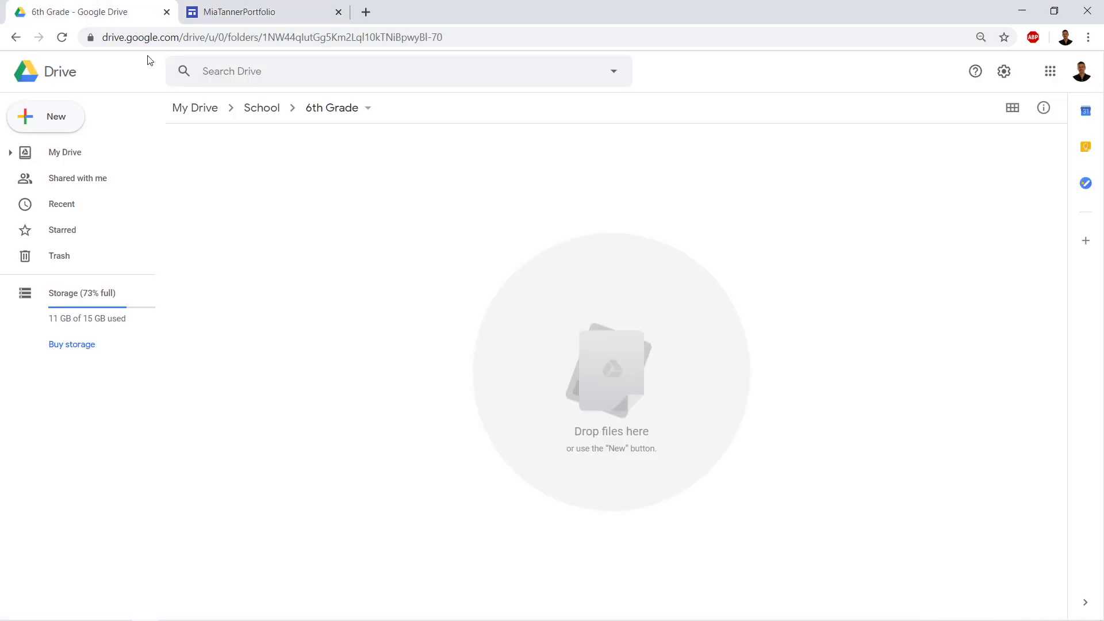
{"action": "left_click", "coordinate": [62, 37]}
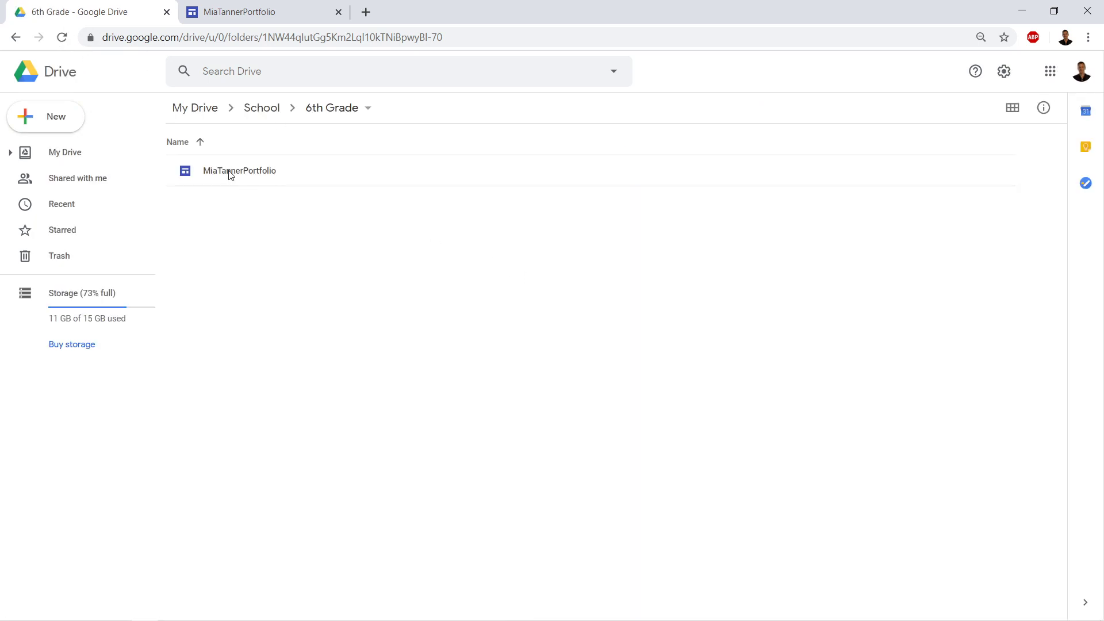
{"action": "left_click", "coordinate": [236, 172]}
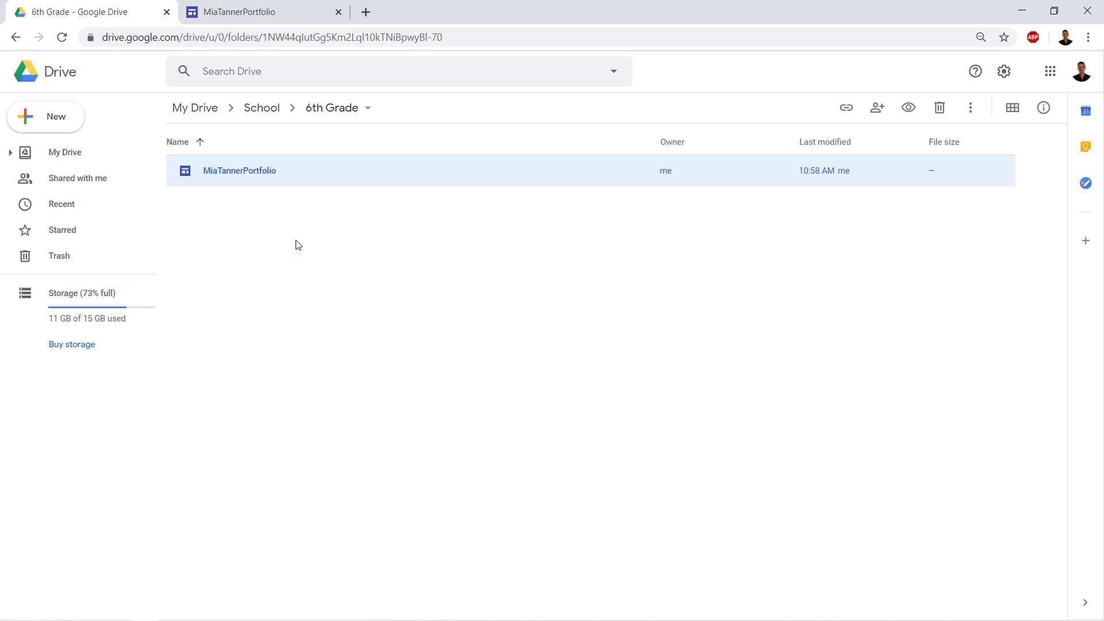
{"action": "left_click", "coordinate": [271, 19]}
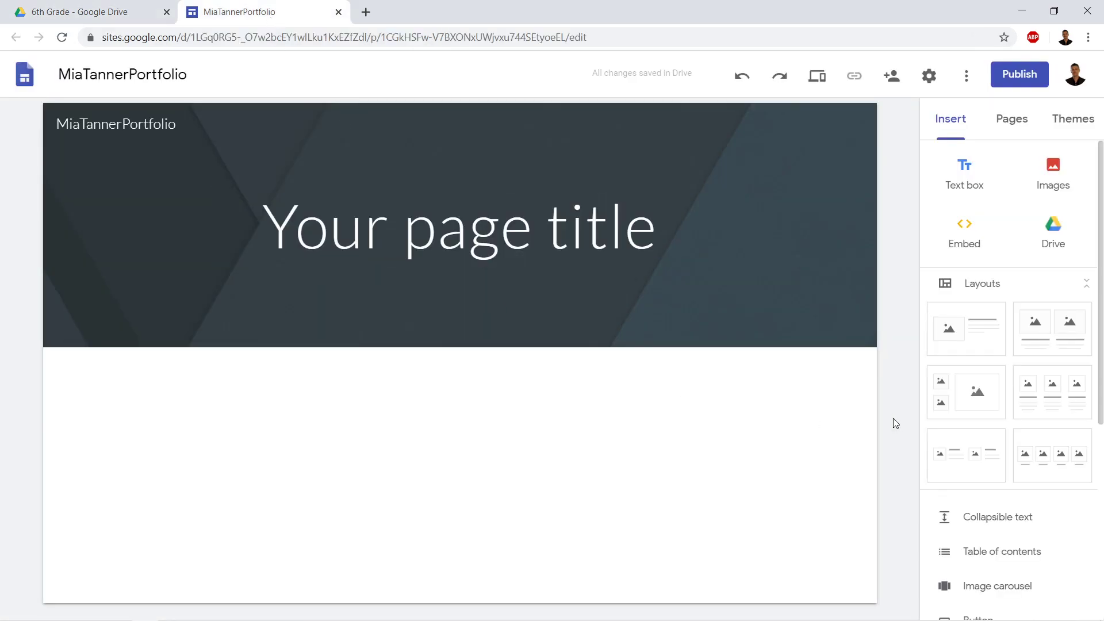
Apply the Aristotle theme with its blue colour option
{"action": "left_click", "coordinate": [1075, 132]}
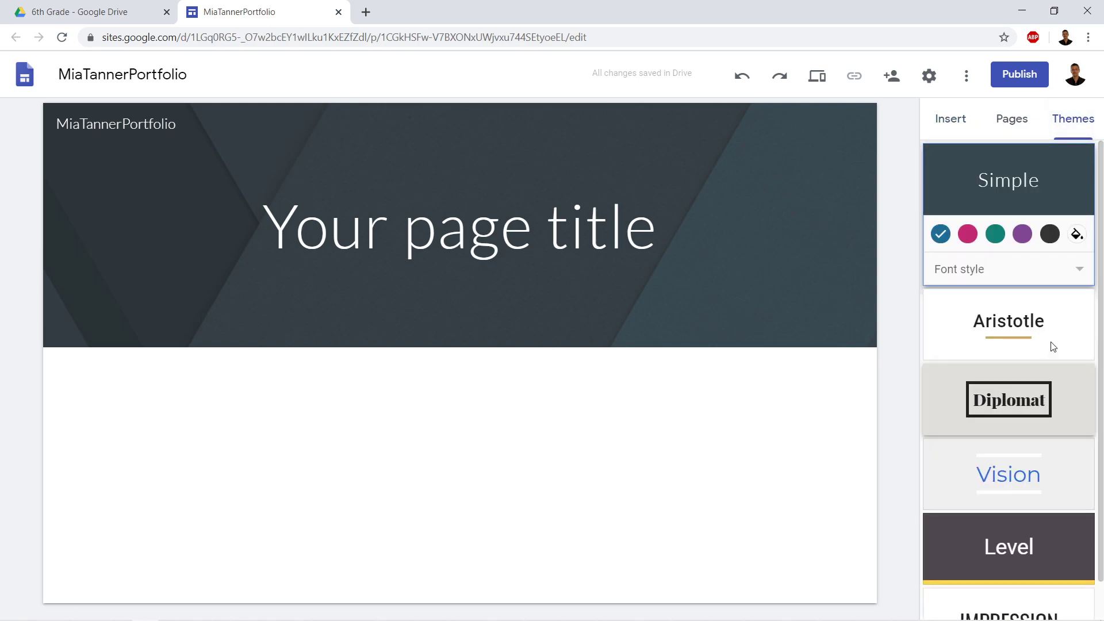
{"action": "scroll", "coordinate": [1061, 279], "scroll_direction": "down", "scroll_amount": 1}
{"action": "left_click", "coordinate": [1062, 279]}
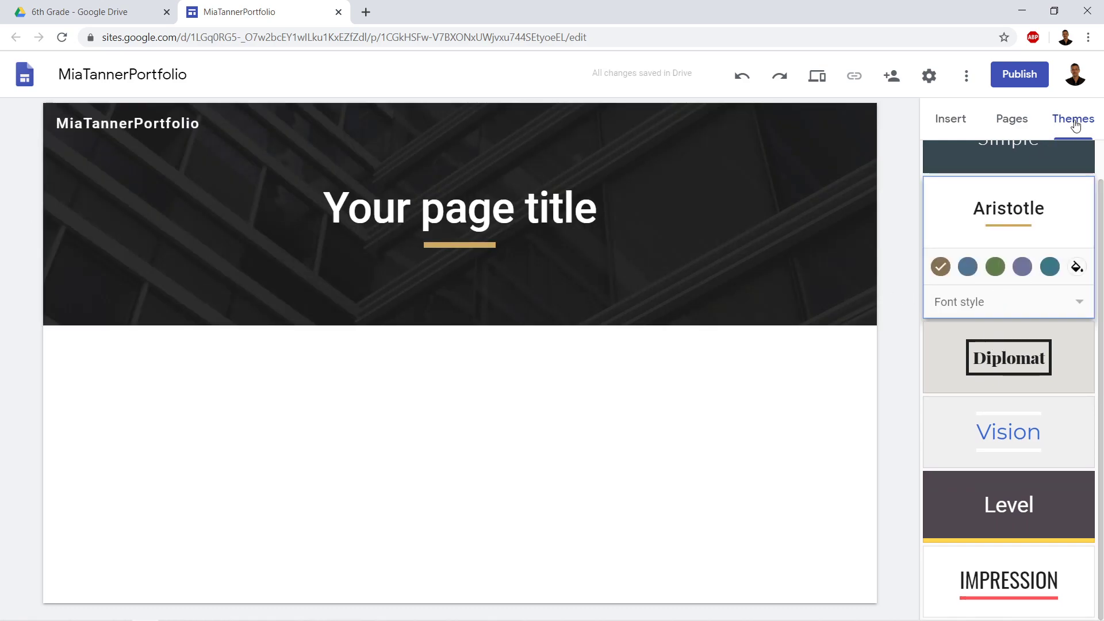
{"action": "left_click", "coordinate": [969, 267]}
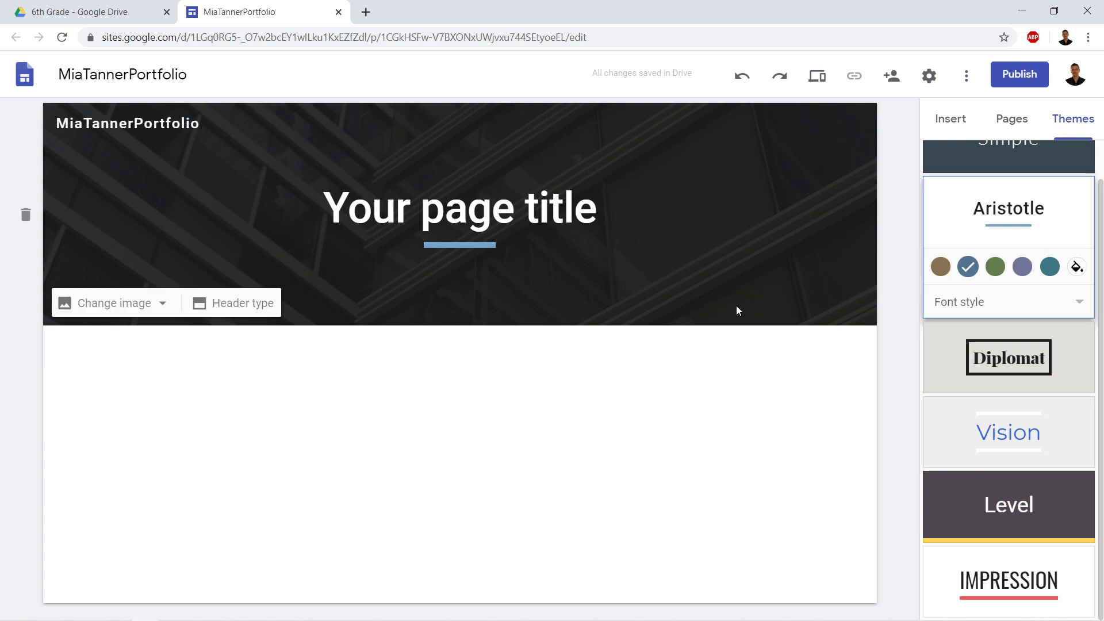
Replace the placeholder page title with 'Introduction'
{"action": "left_click", "coordinate": [520, 210]}
{"action": "left_click_drag", "start_coordinate": [598, 211], "coordinate": [307, 190]}
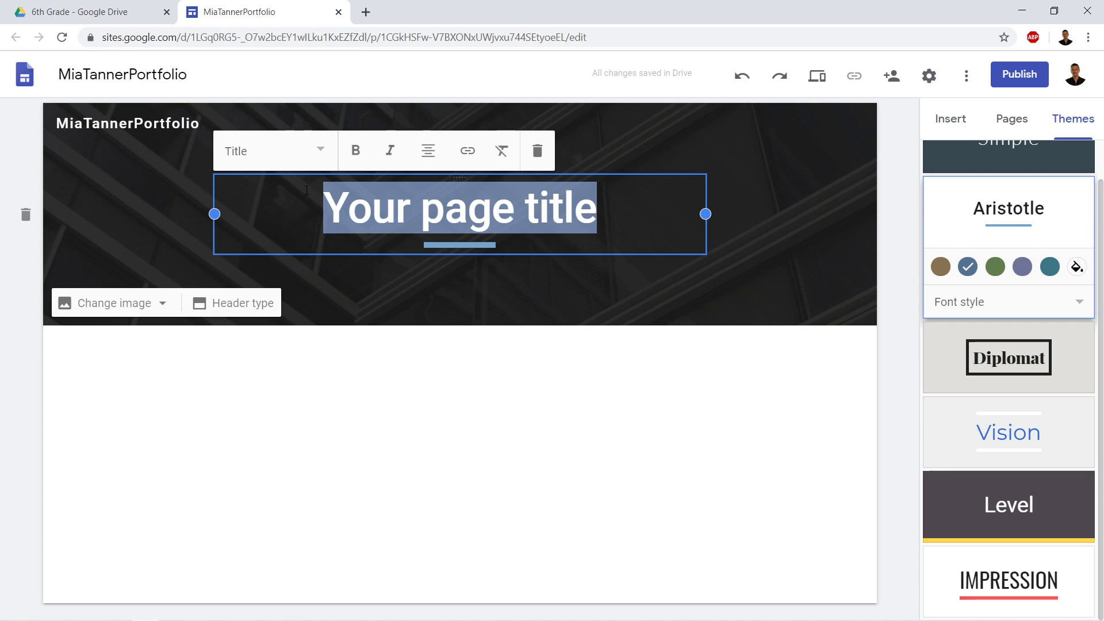
{"action": "type", "text": "I"}
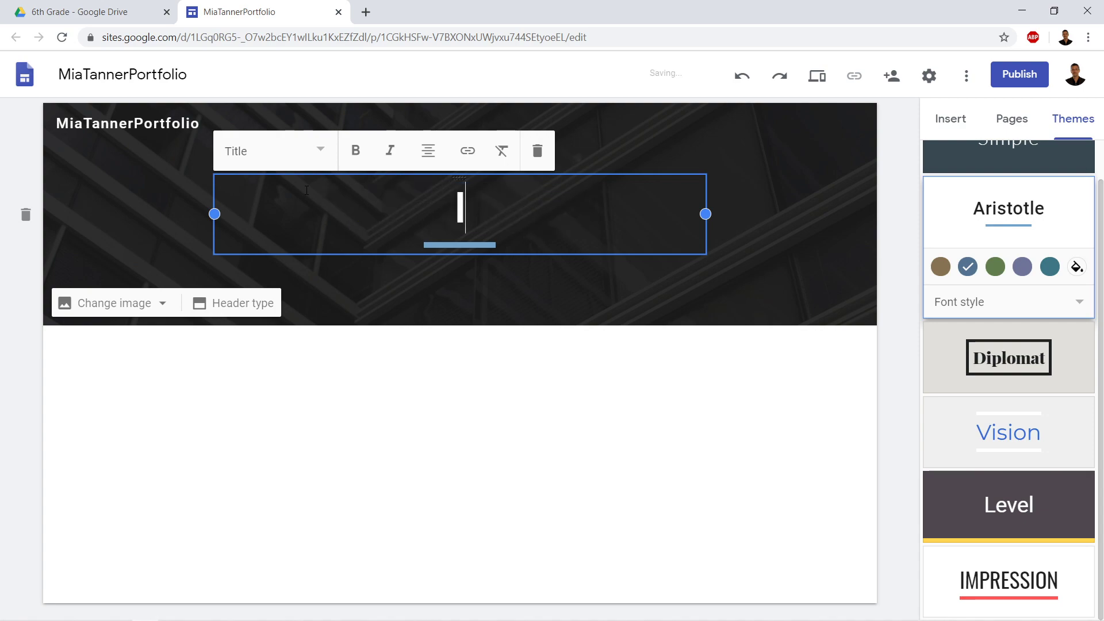
{"action": "type", "text": "ntroduction"}
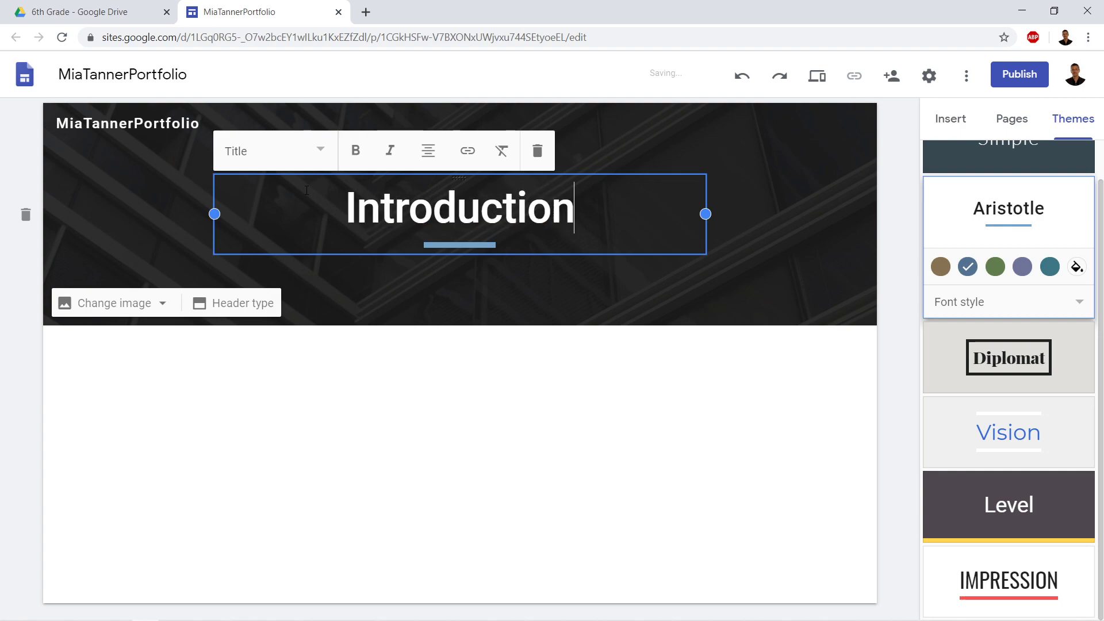
{"action": "left_click", "coordinate": [433, 403]}
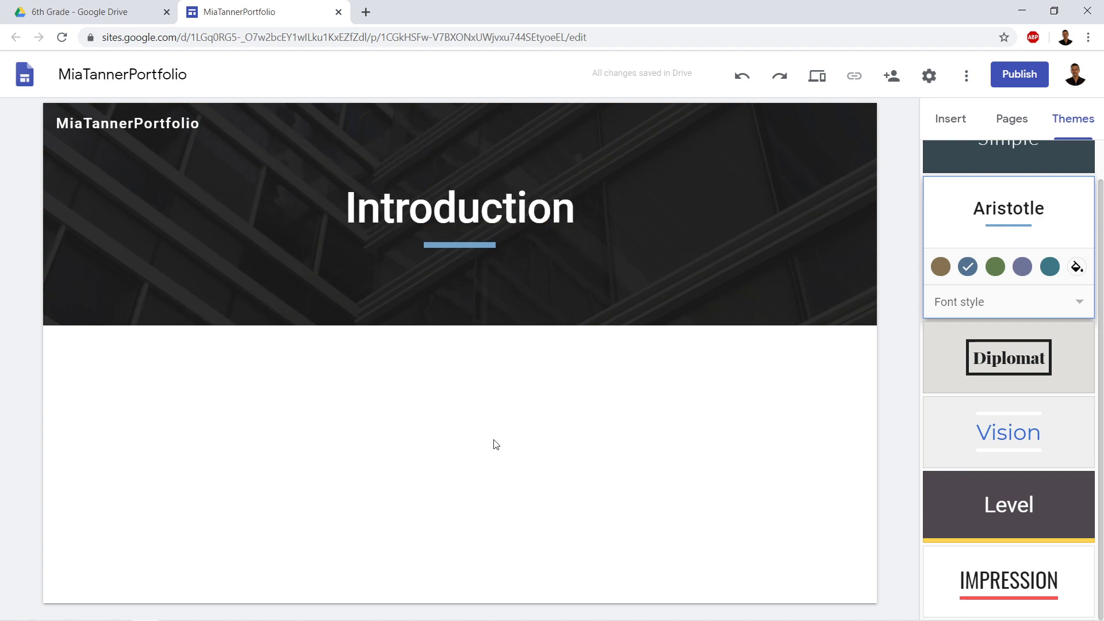
{"action": "left_click", "coordinate": [160, 135]}
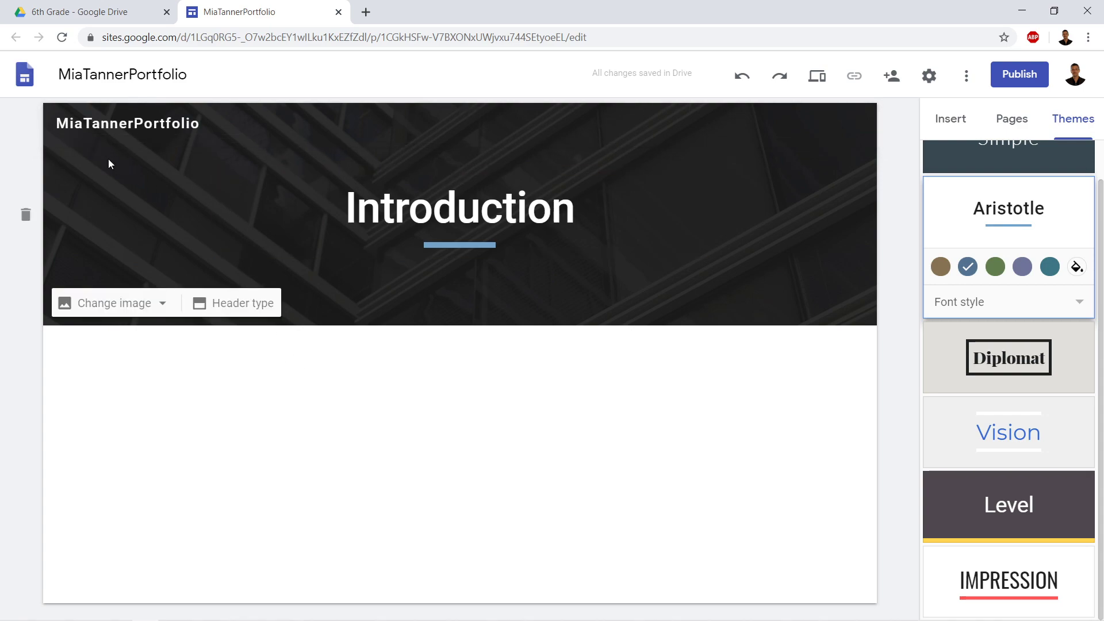
Set the header background to the blurred orange photo from the image gallery
{"action": "left_click", "coordinate": [164, 304]}
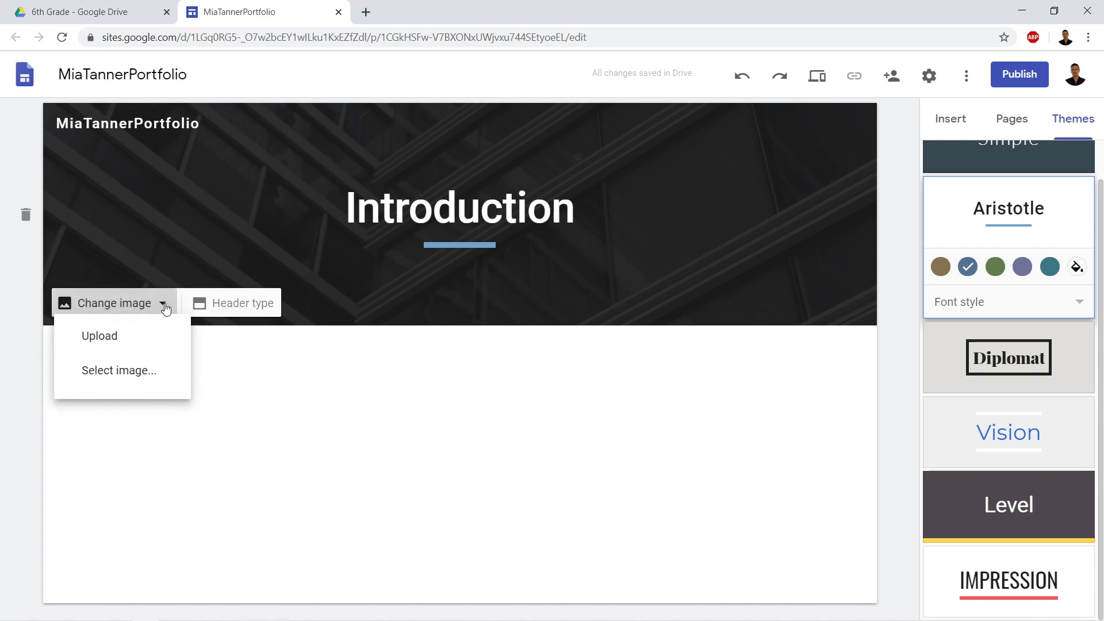
{"action": "left_click", "coordinate": [164, 391]}
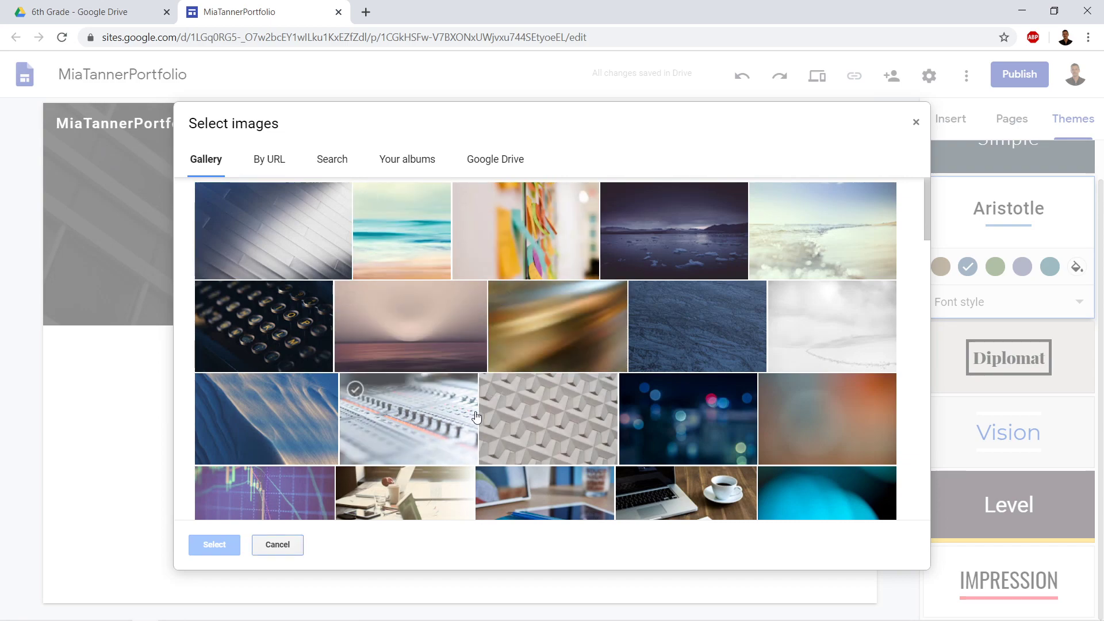
{"action": "scroll", "coordinate": [505, 412], "scroll_direction": "down", "scroll_amount": 7}
{"action": "scroll", "coordinate": [505, 411], "scroll_direction": "up", "scroll_amount": 5}
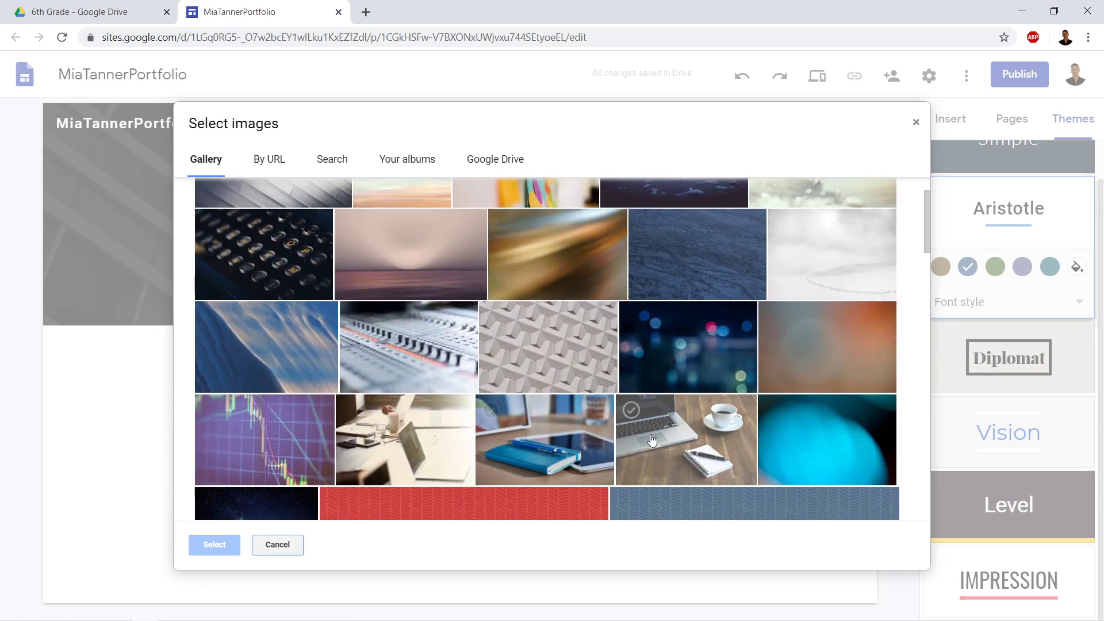
{"action": "left_click", "coordinate": [844, 325]}
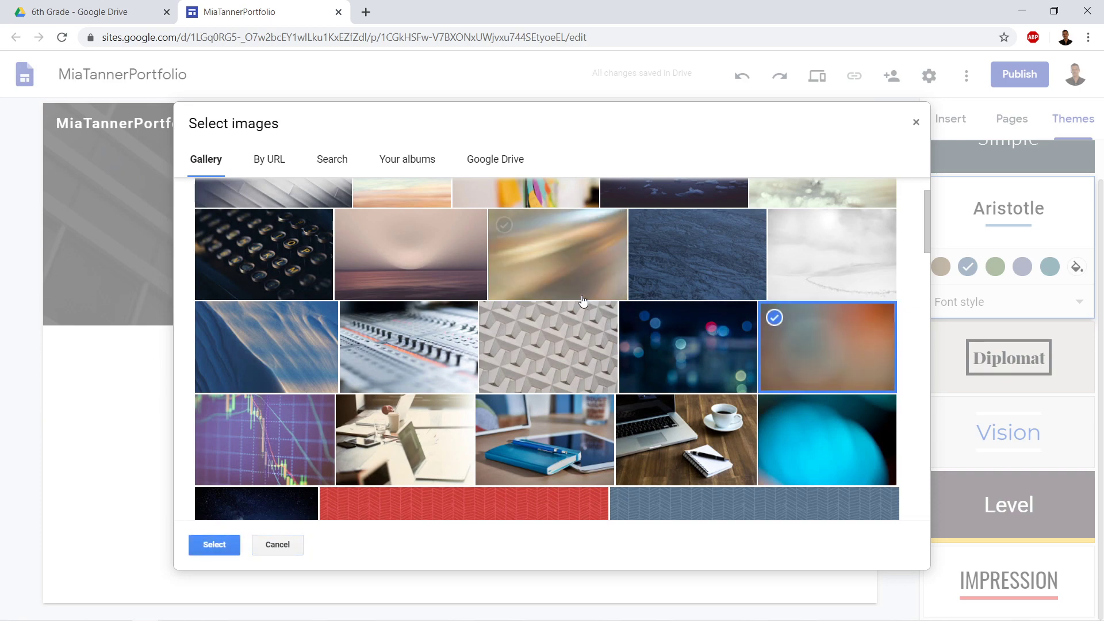
{"action": "left_click", "coordinate": [225, 546]}
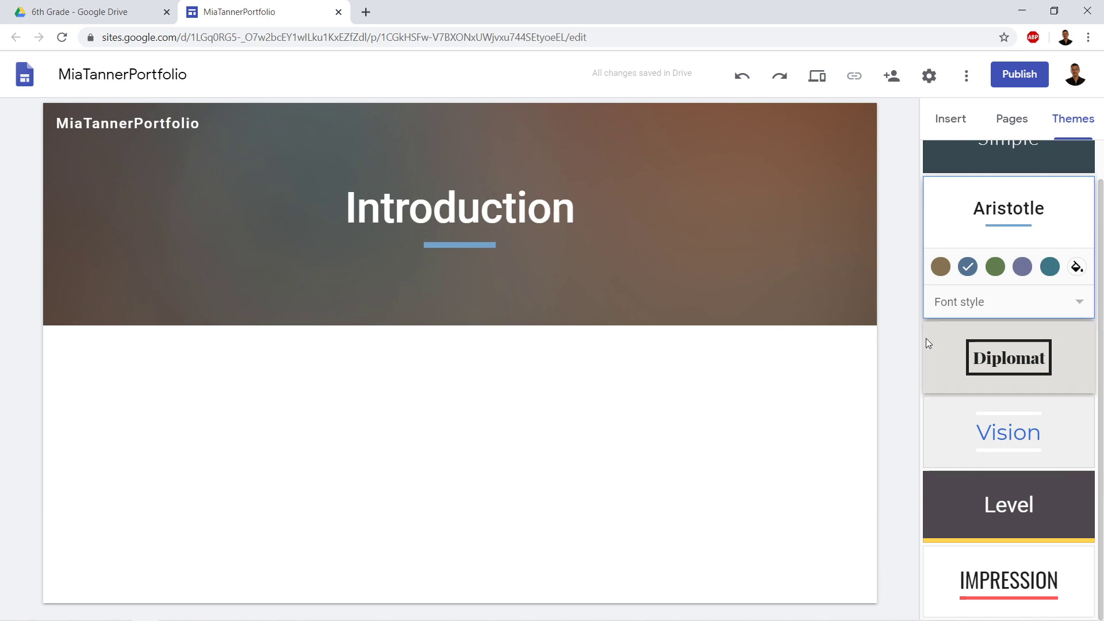
{"action": "mouse_move", "coordinate": [844, 288]}
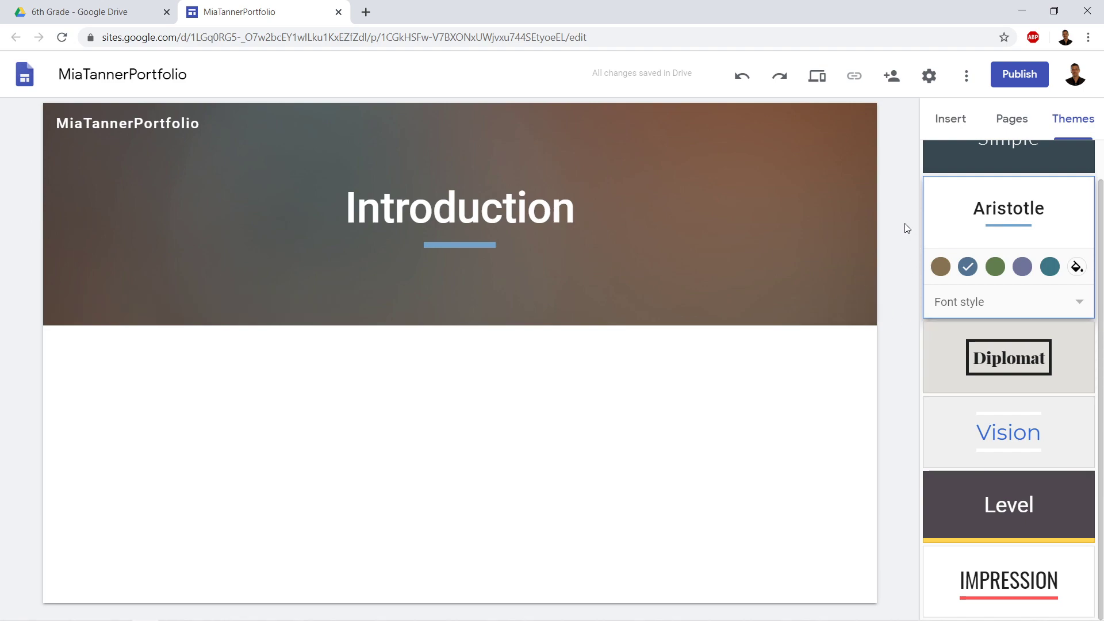
Add Math, English and Science pages to the site
{"action": "left_click", "coordinate": [1013, 131]}
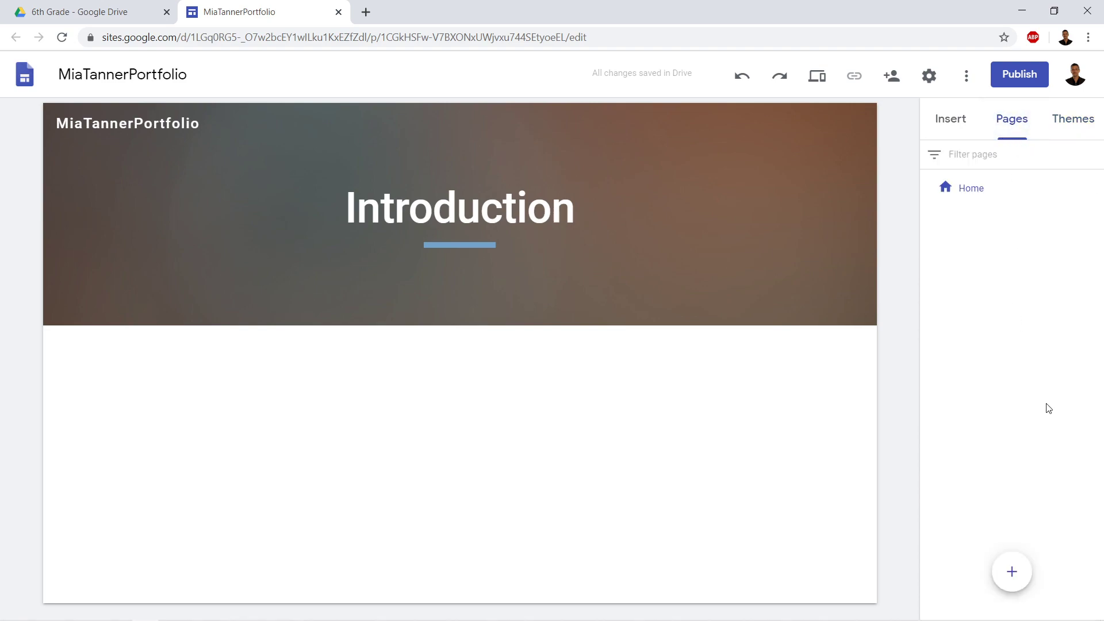
{"action": "left_click", "coordinate": [1013, 574]}
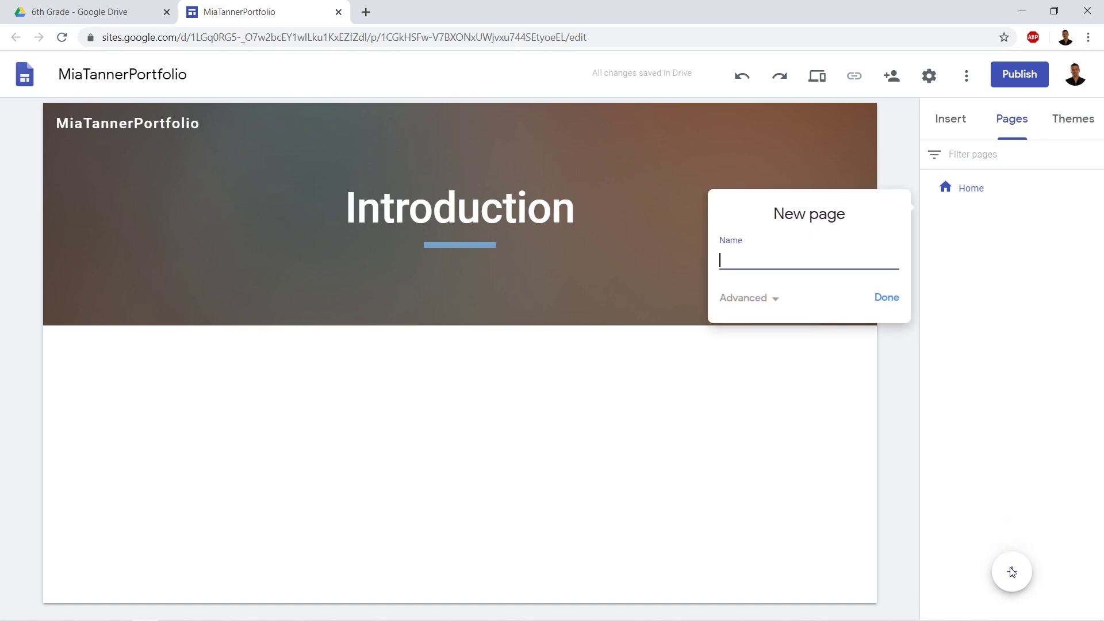
{"action": "type", "text": "Math"}
{"action": "left_click", "coordinate": [887, 297]}
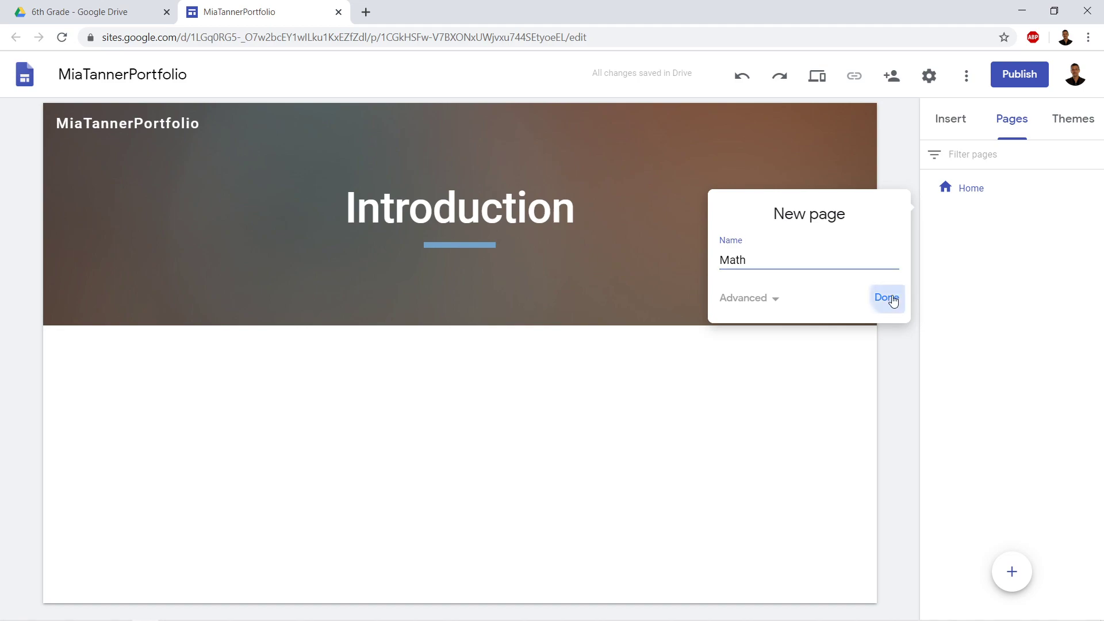
{"action": "left_click", "coordinate": [1016, 568]}
{"action": "type", "text": "English"}
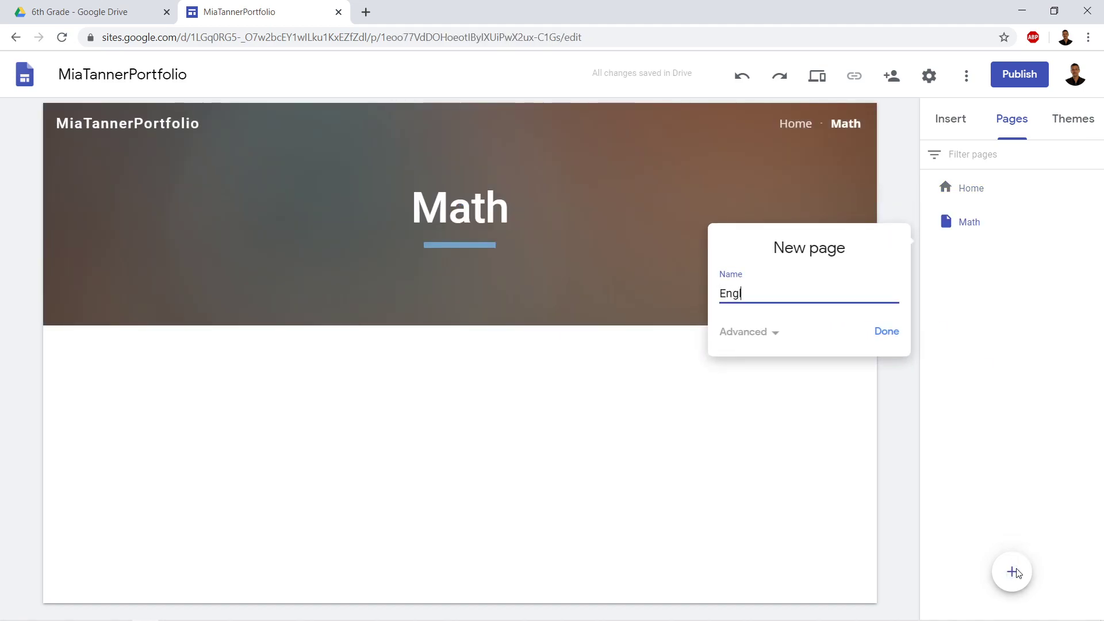
{"action": "left_click", "coordinate": [887, 331]}
{"action": "mouse_move", "coordinate": [1013, 578]}
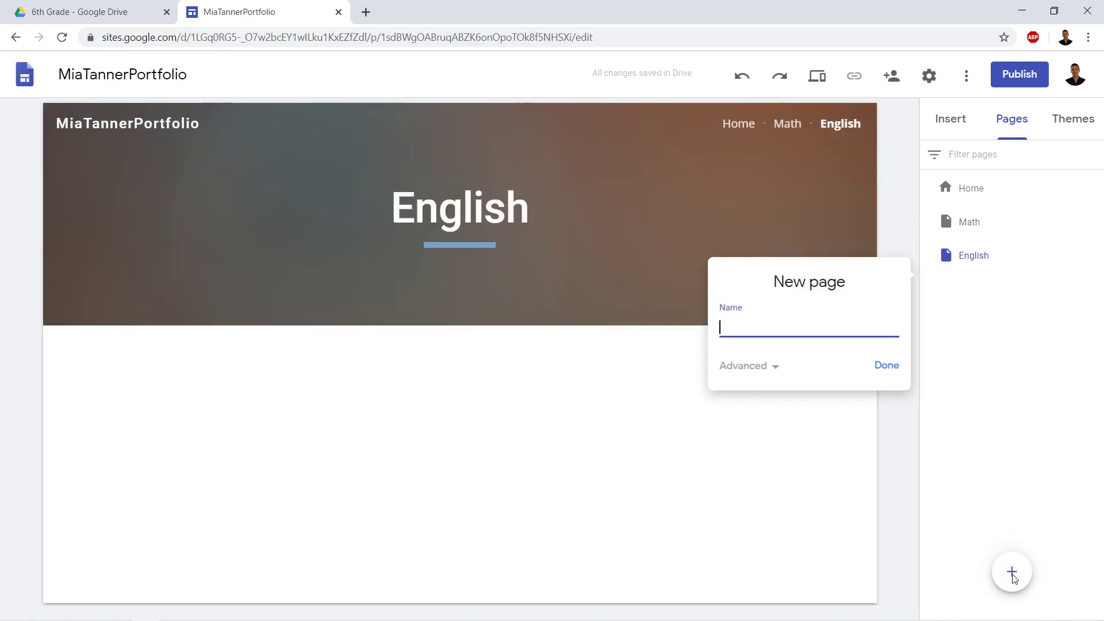
{"action": "type", "text": "ence"}
{"action": "left_click", "coordinate": [888, 367]}
Add Social Studies and P.E. pages, correcting typos in the Social Studies name
{"action": "left_click", "coordinate": [1015, 566]}
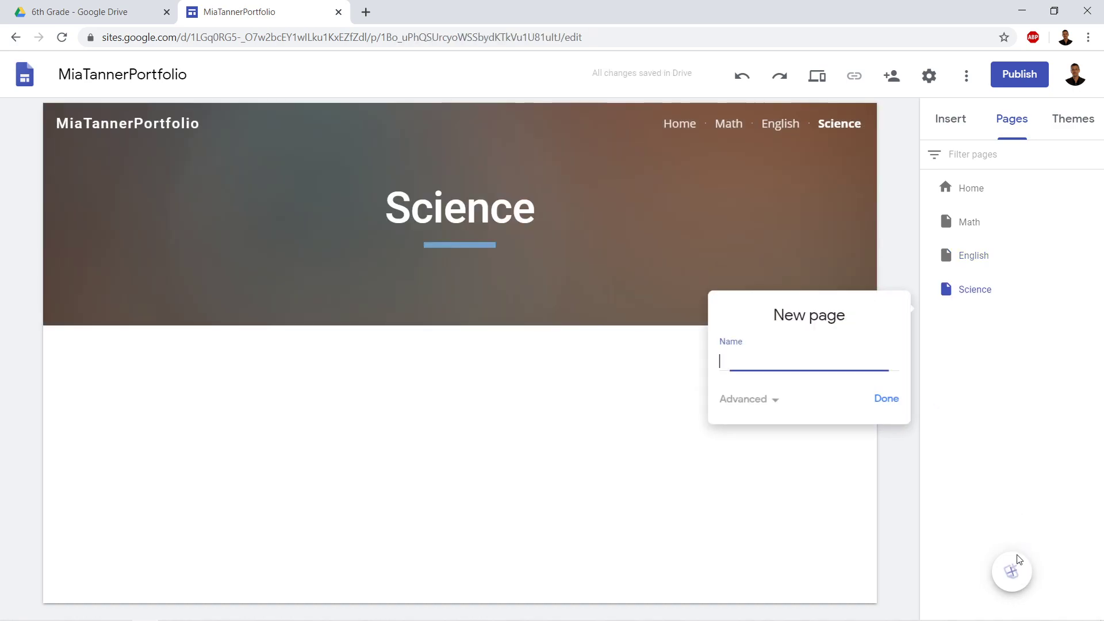
{"action": "type", "text": "Scoi"}
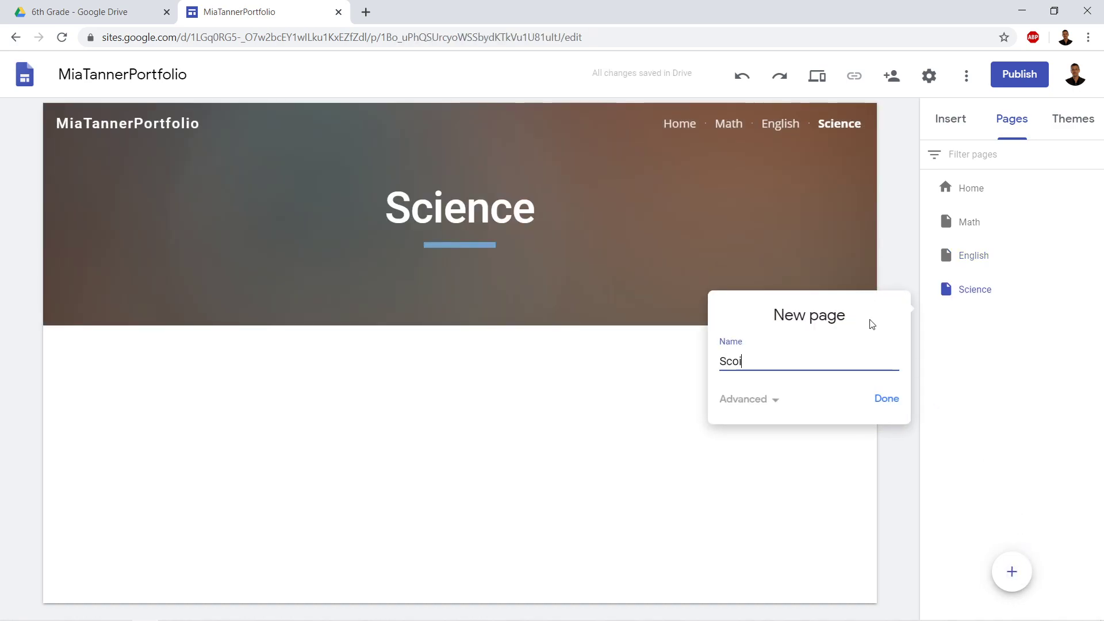
{"action": "type", "text": "al Stuid"}
{"action": "key", "text": "BackSpace"}
{"action": "key", "text": "BackSpace"}
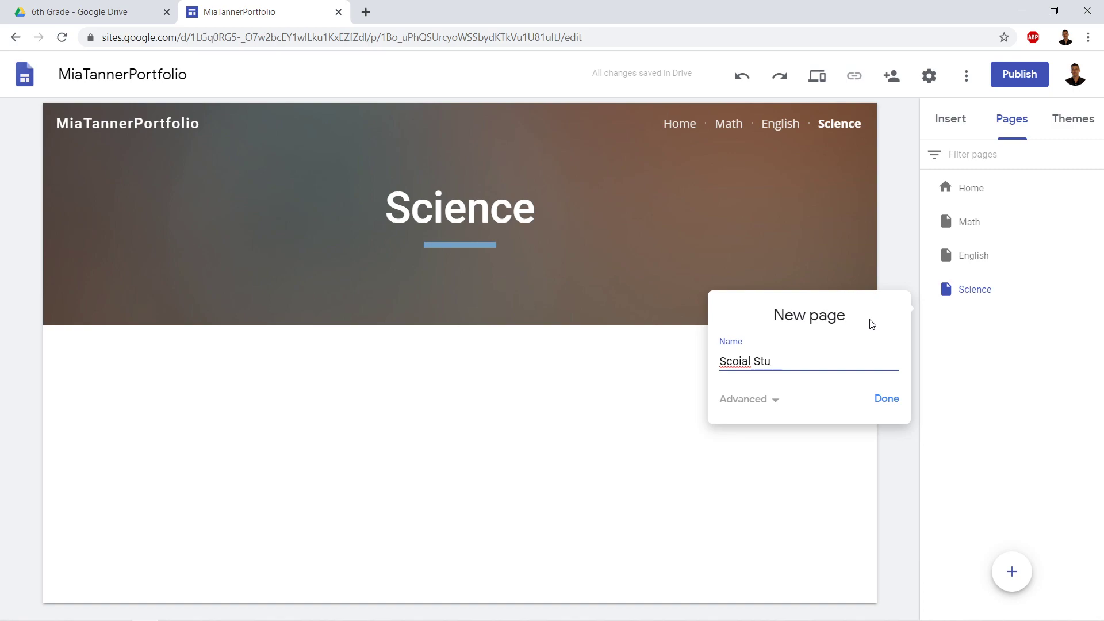
{"action": "type", "text": "dies"}
{"action": "left_click_drag", "start_coordinate": [738, 363], "coordinate": [723, 362]}
{"action": "type", "text": "oc"}
{"action": "left_click", "coordinate": [888, 402]}
{"action": "left_click", "coordinate": [1015, 576]}
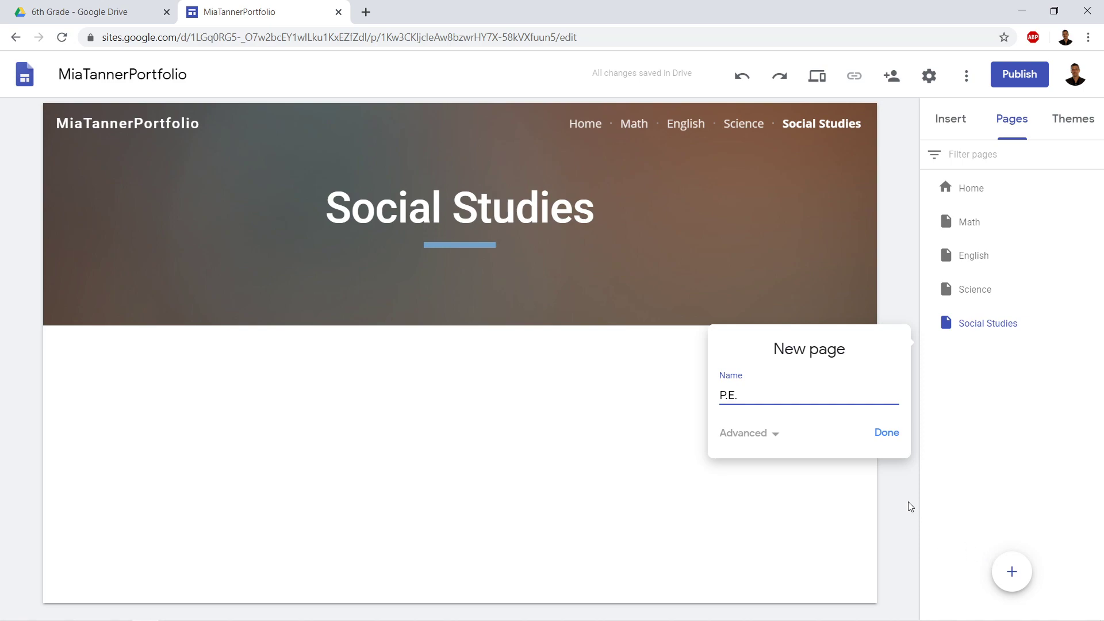
{"action": "left_click", "coordinate": [879, 434]}
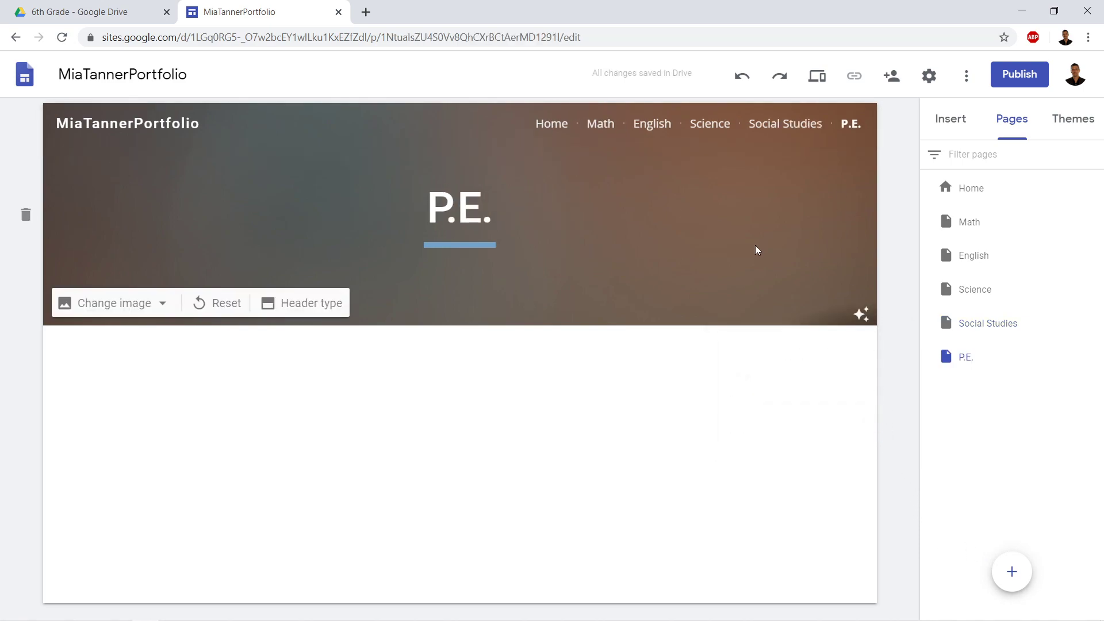
{"action": "left_click", "coordinate": [104, 11]}
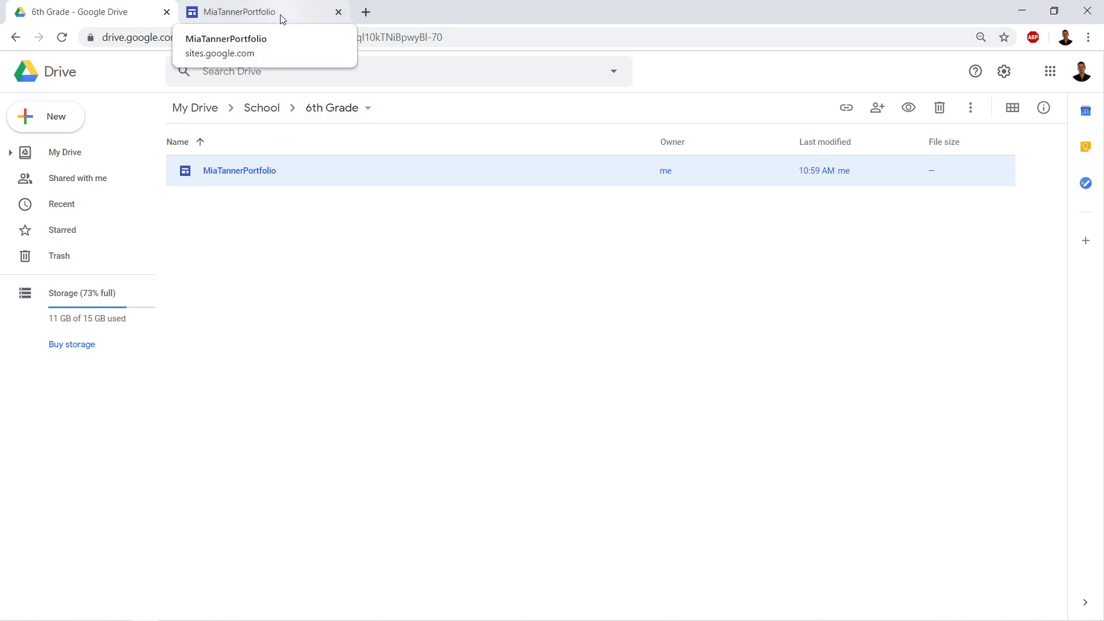
{"action": "left_click", "coordinate": [56, 115]}
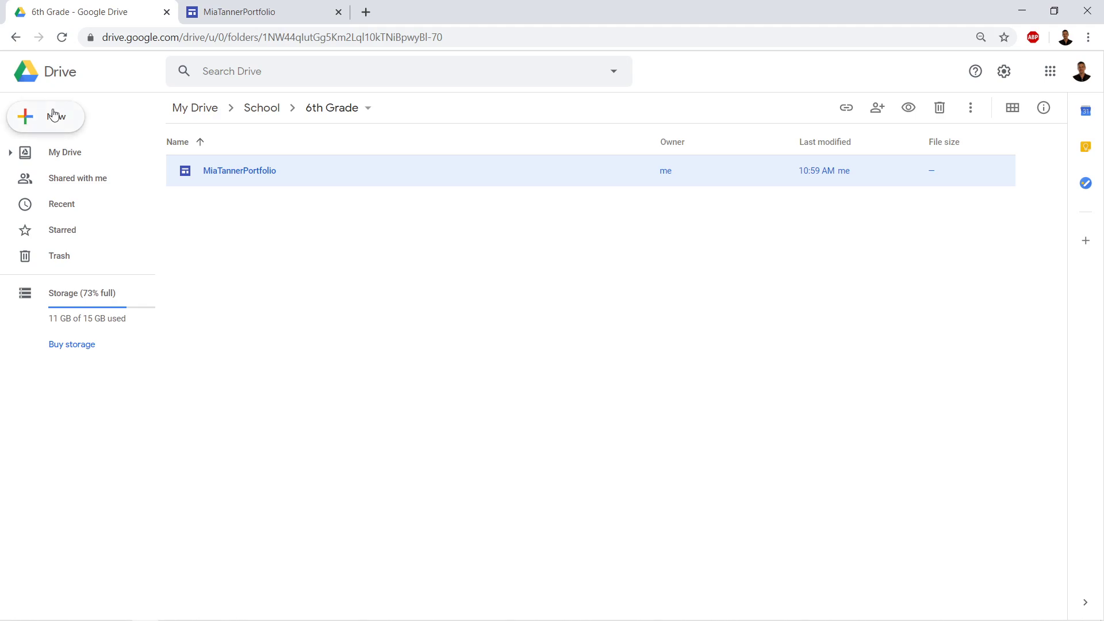
{"action": "left_click", "coordinate": [298, 253]}
Back in the editor, commit the portfolio's new site name
{"action": "left_click", "coordinate": [261, 12]}
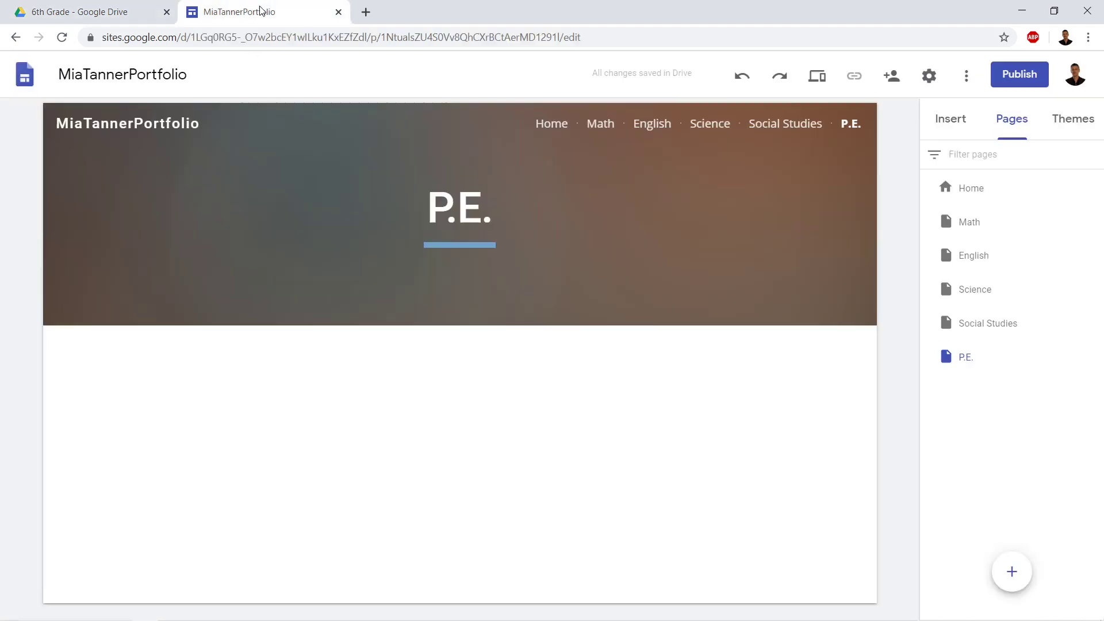
{"action": "left_click_drag", "start_coordinate": [193, 74], "coordinate": [51, 69]}
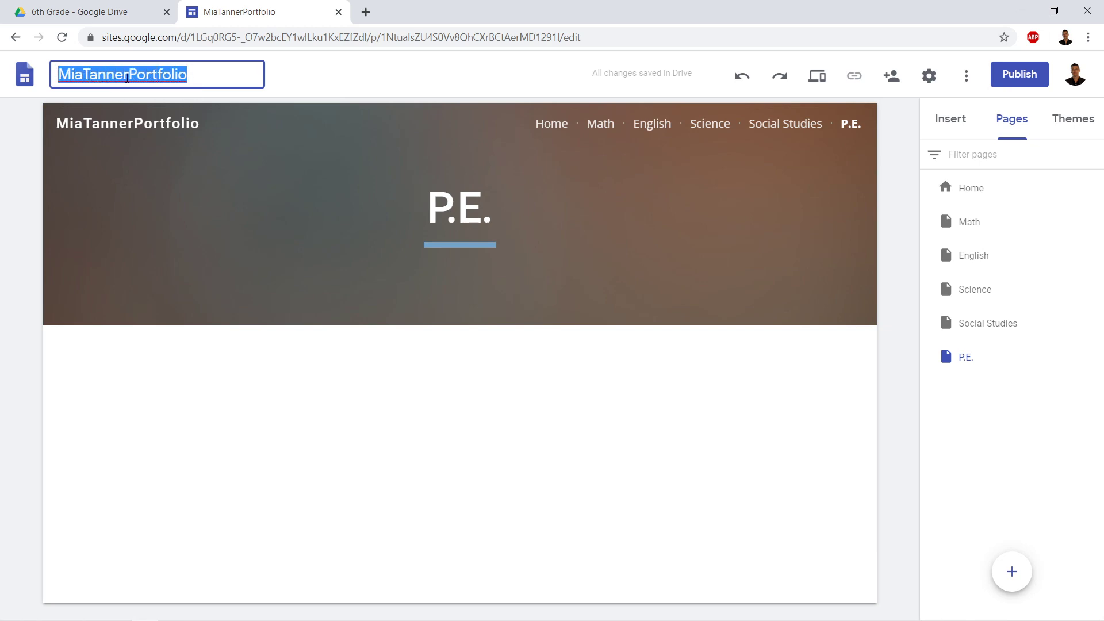
{"action": "left_click", "coordinate": [409, 377]}
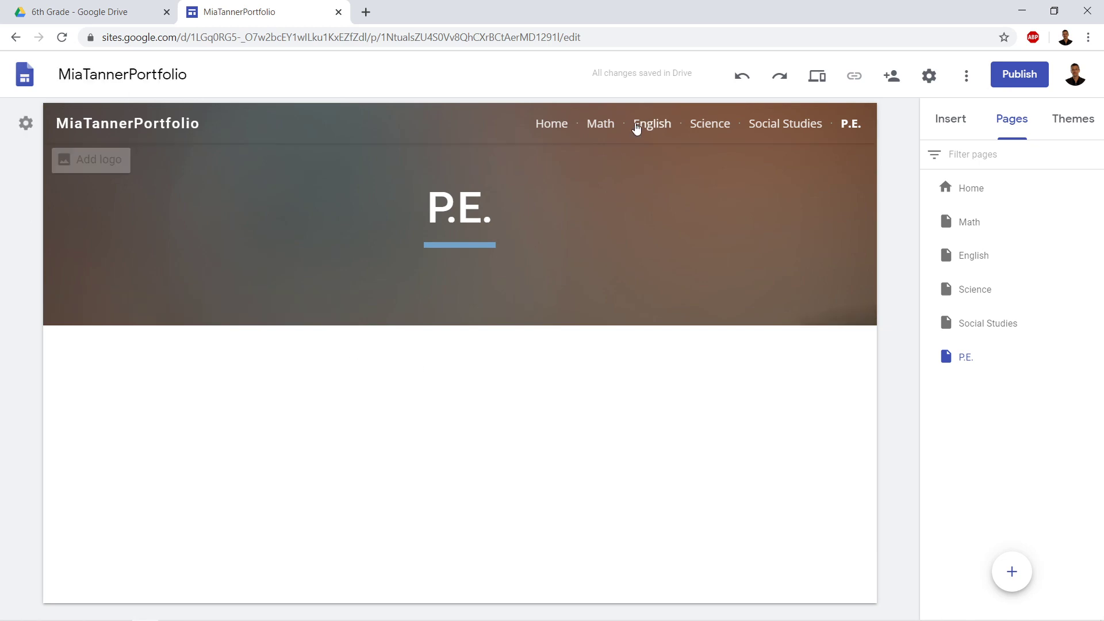
Go to the Home page and leave its 'Introduction' title unchanged
{"action": "left_click", "coordinate": [546, 121]}
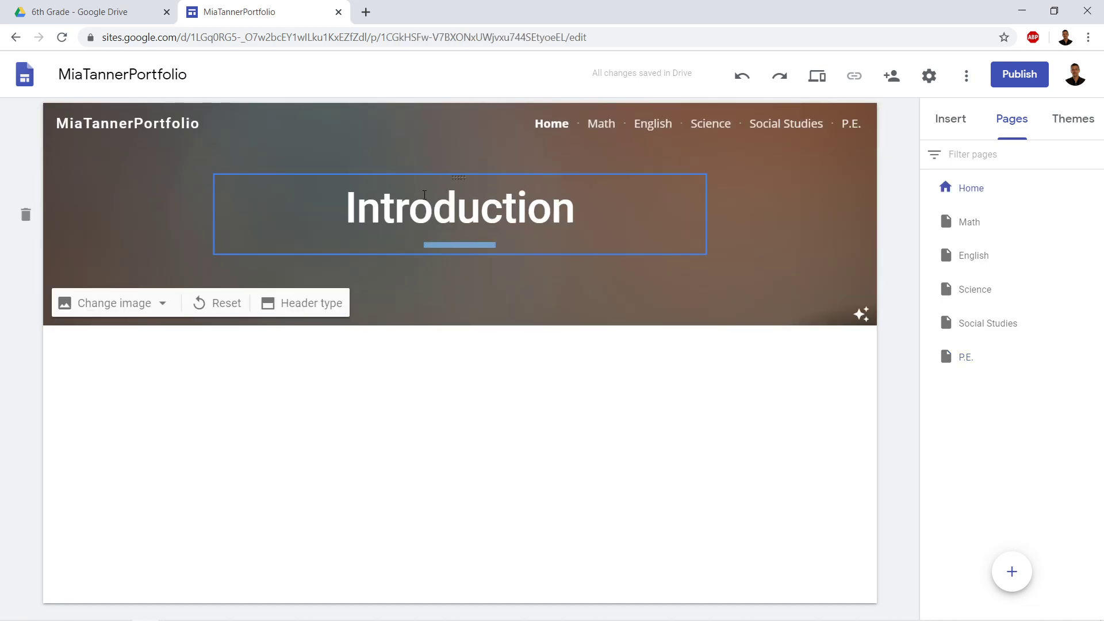
{"action": "left_click", "coordinate": [356, 209]}
{"action": "left_click_drag", "start_coordinate": [348, 209], "coordinate": [577, 214]}
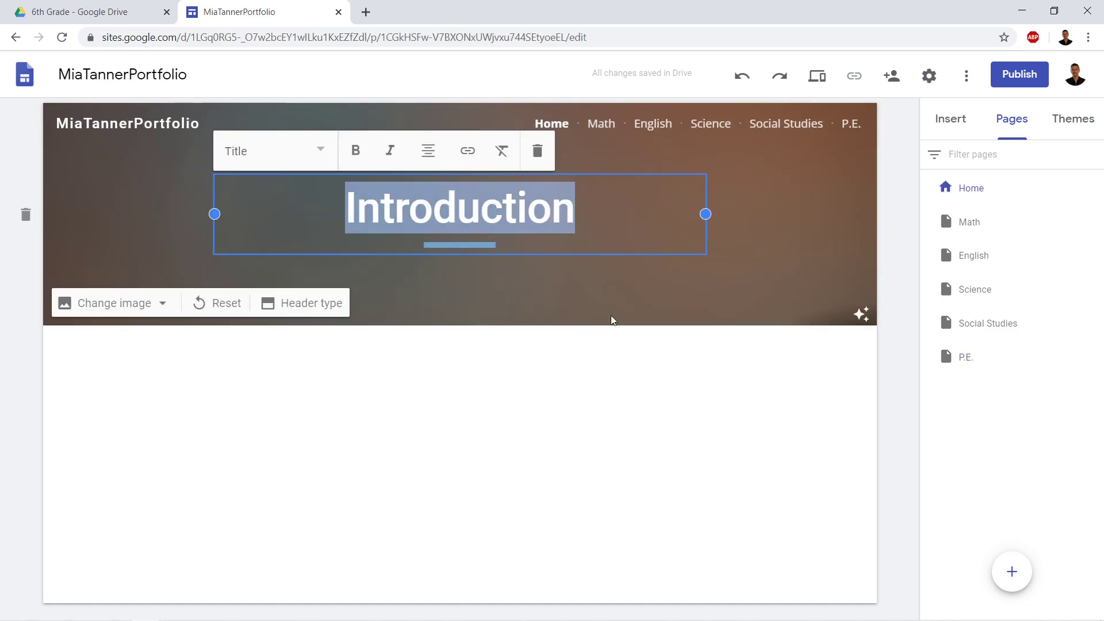
{"action": "left_click", "coordinate": [618, 338]}
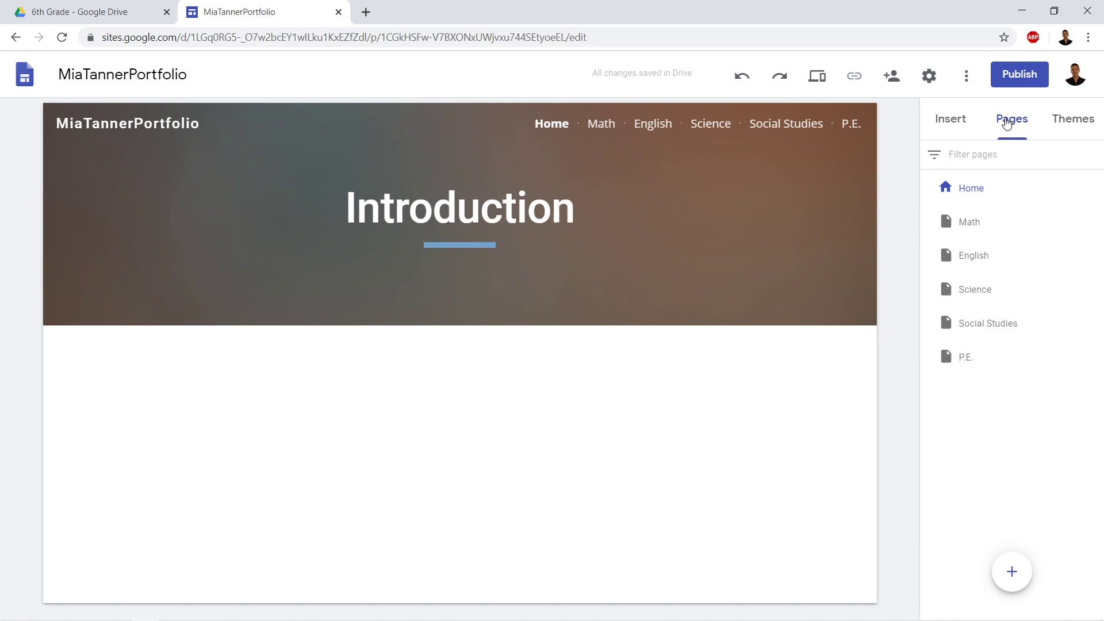
Select the editor page's full web address in the browser bar
{"action": "left_click", "coordinate": [1007, 123]}
{"action": "left_click_drag", "start_coordinate": [588, 37], "coordinate": [100, 36]}
{"action": "left_click", "coordinate": [275, 472]}
{"action": "mouse_move", "coordinate": [444, 174]}
Enter the student's name plus 'amazingportfolio' as an available publish web address
{"action": "left_click", "coordinate": [1027, 71]}
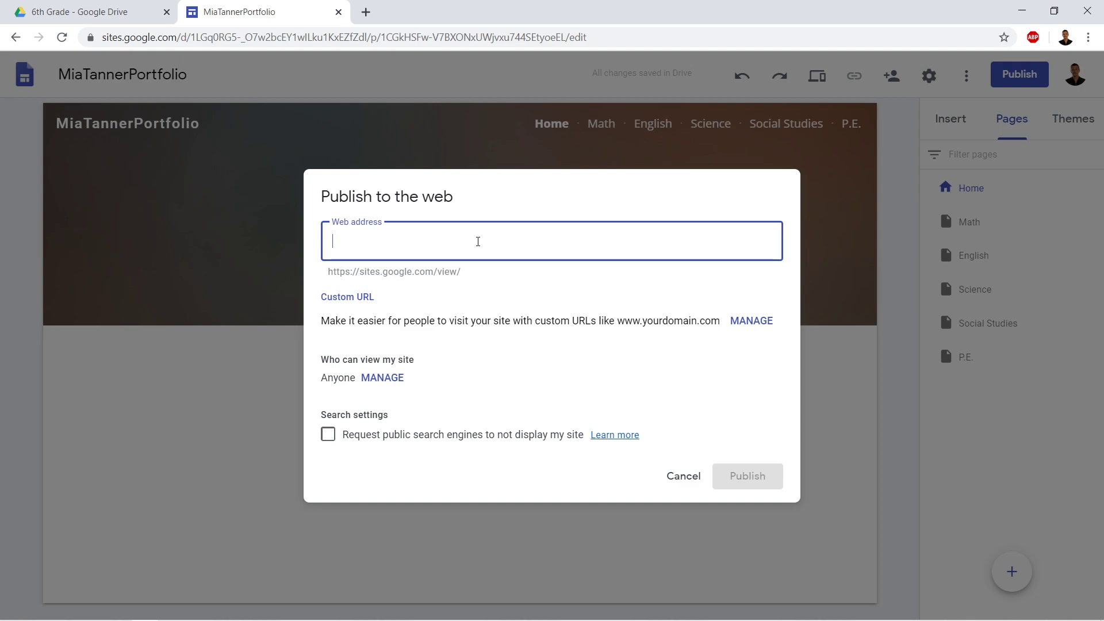
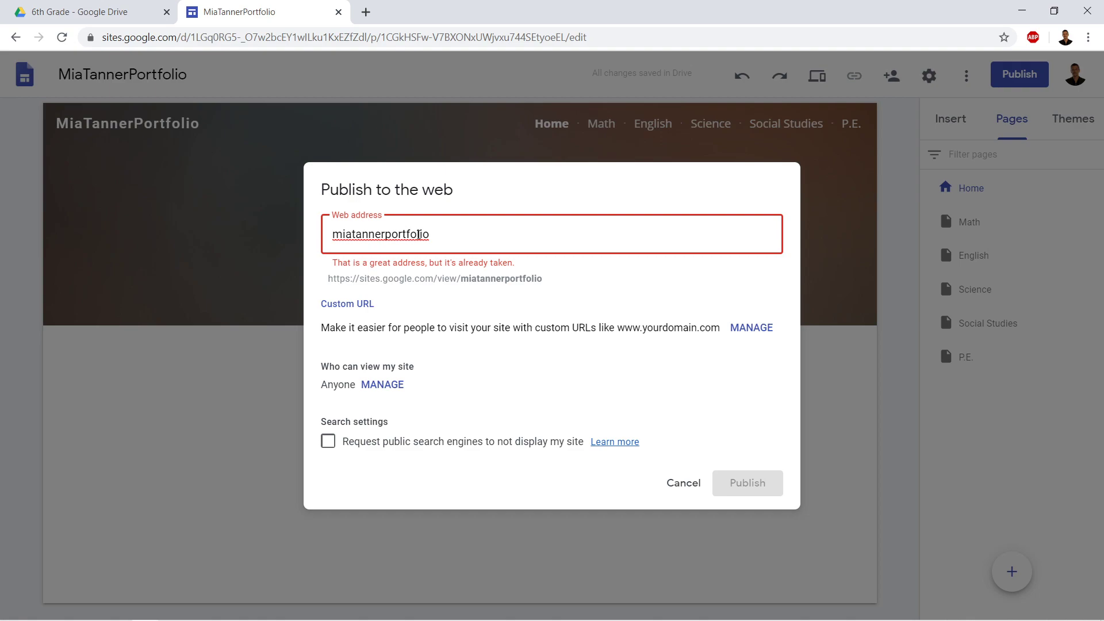
{"action": "left_click", "coordinate": [452, 234]}
{"action": "left_click", "coordinate": [387, 234]}
{"action": "type", "text": "amazing"}
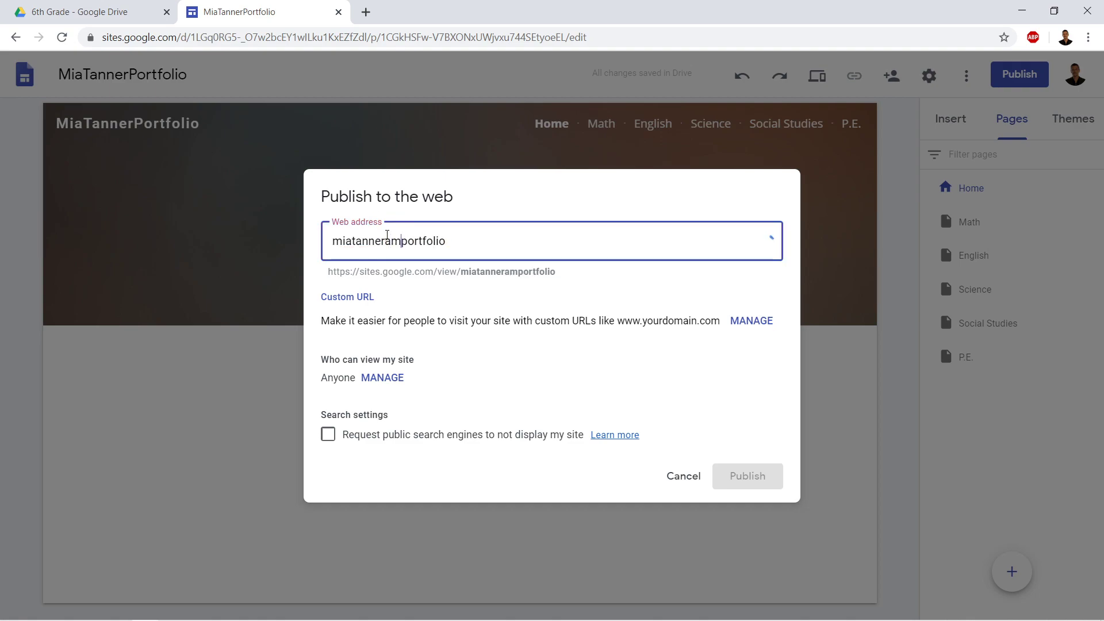
{"action": "left_click", "coordinate": [526, 294]}
Copy the resulting site URL from the preview and confirm publishing
{"action": "left_click", "coordinate": [453, 238]}
{"action": "left_click_drag", "start_coordinate": [506, 245], "coordinate": [328, 241]}
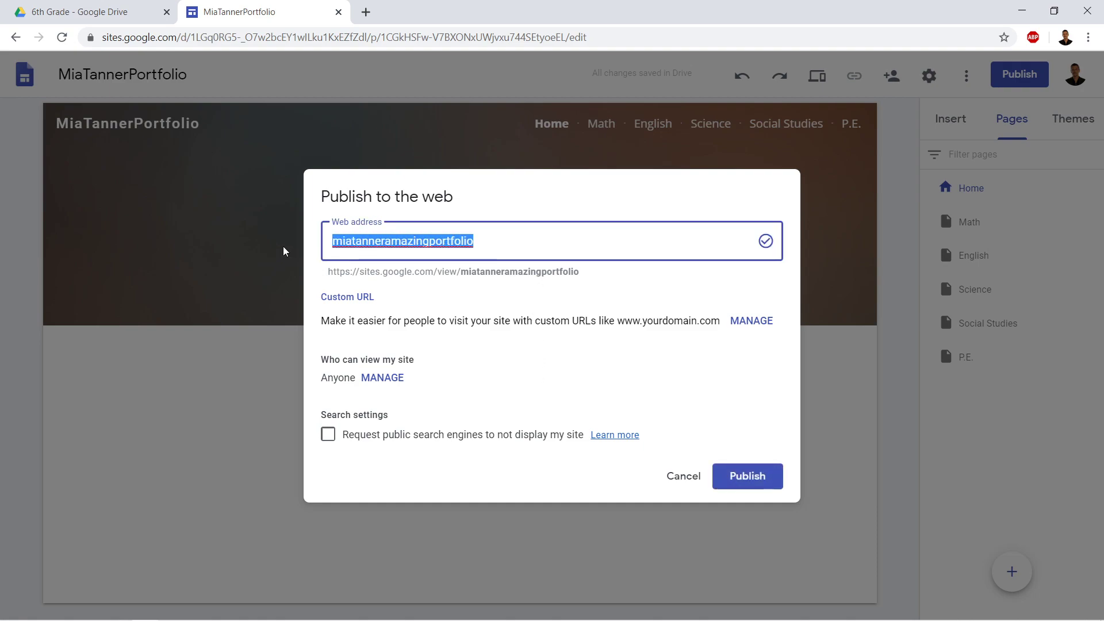
{"action": "left_click_drag", "start_coordinate": [461, 271], "coordinate": [481, 270]}
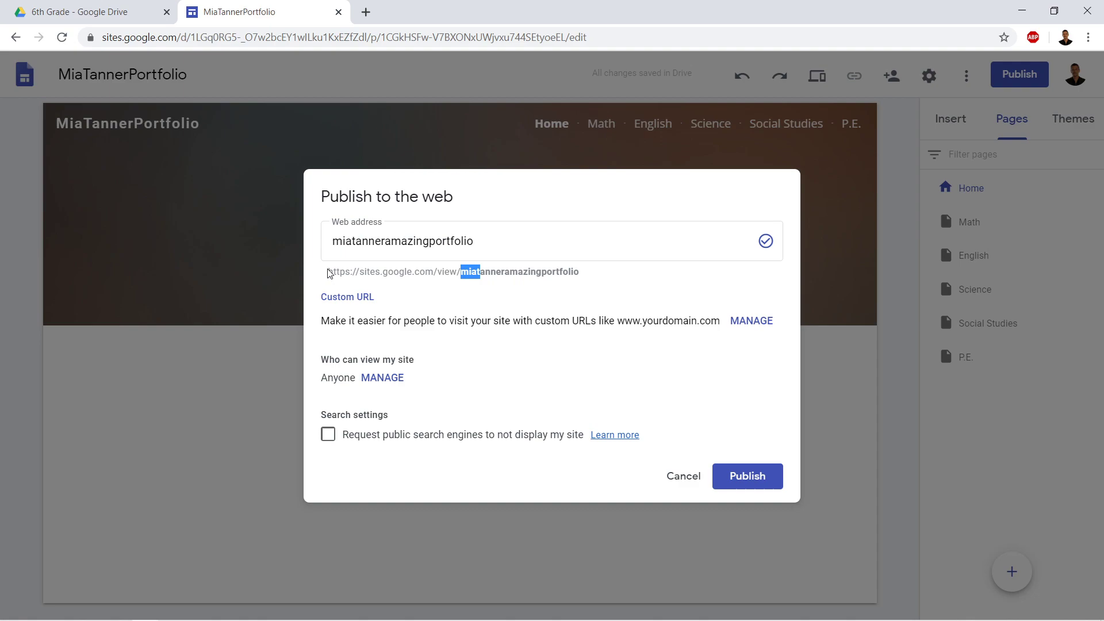
{"action": "left_click_drag", "start_coordinate": [330, 273], "coordinate": [420, 276]}
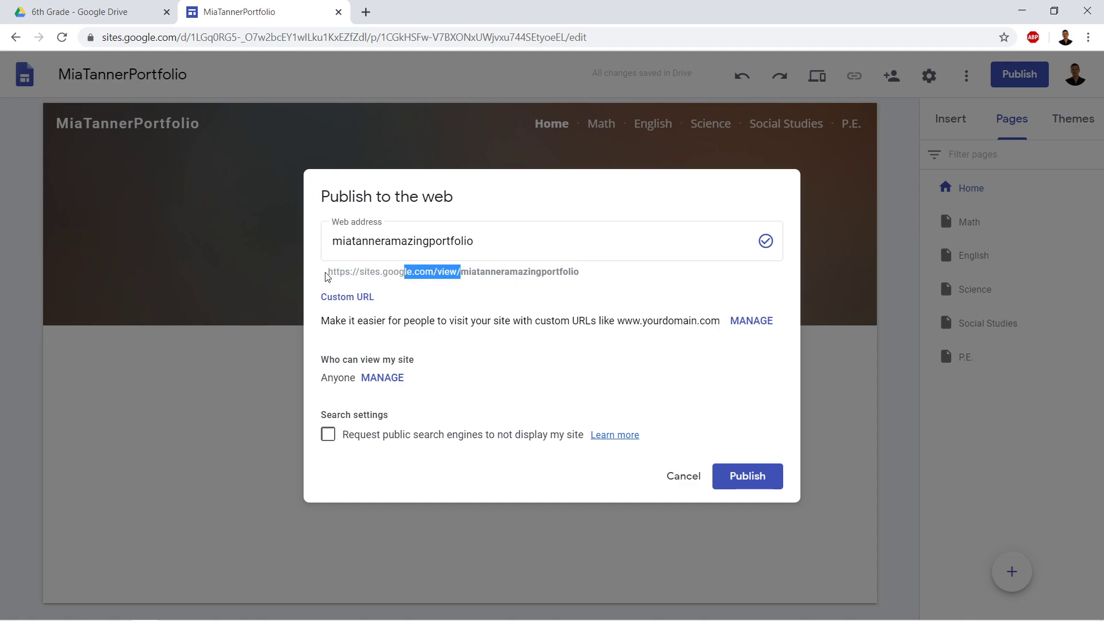
{"action": "mouse_move", "coordinate": [328, 274]}
{"action": "left_mouse_down"}
{"action": "mouse_move", "coordinate": [580, 276]}
{"action": "mouse_move", "coordinate": [331, 278]}
{"action": "left_mouse_up"}
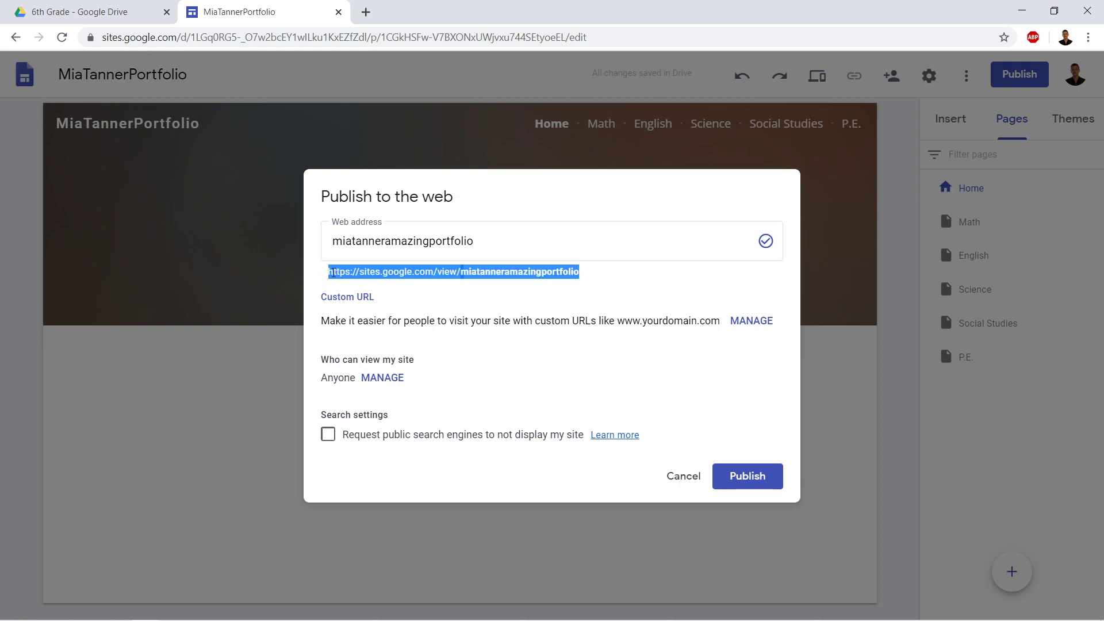
{"action": "right_click", "coordinate": [337, 273]}
{"action": "left_click", "coordinate": [357, 283]}
{"action": "left_click", "coordinate": [698, 412]}
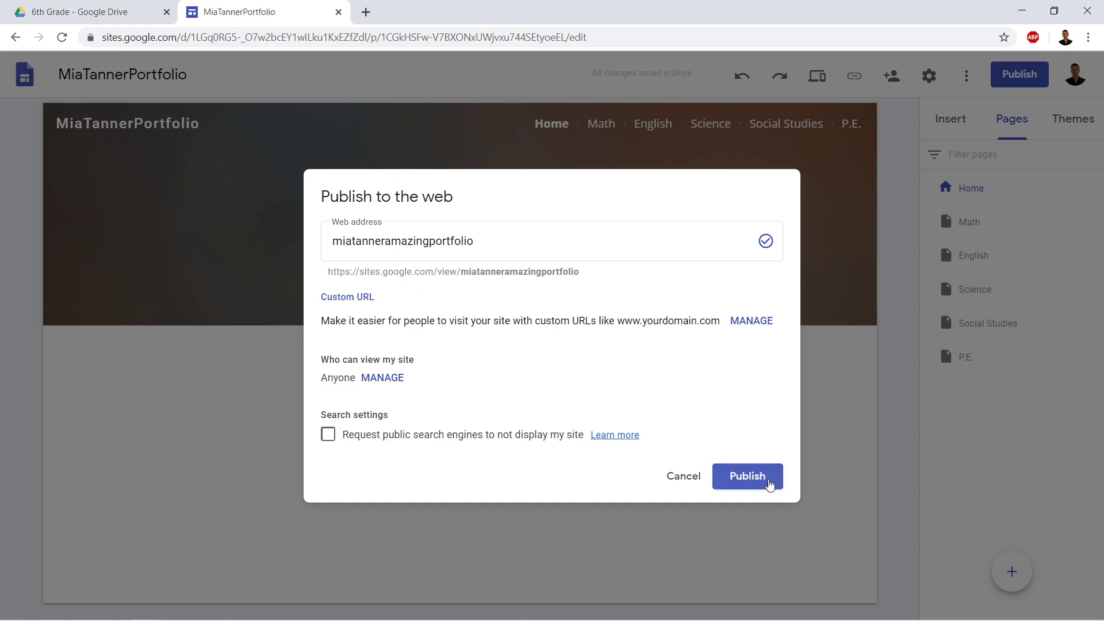
Publish the site and open the live published site in a new tab
{"action": "left_click", "coordinate": [767, 478]}
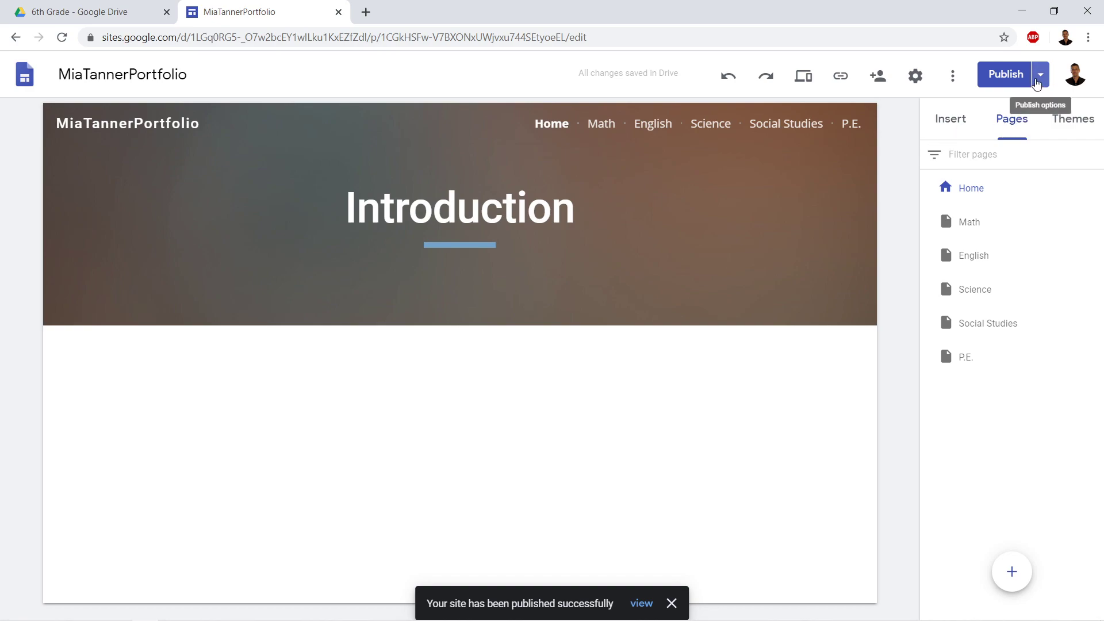
{"action": "left_click", "coordinate": [1040, 82]}
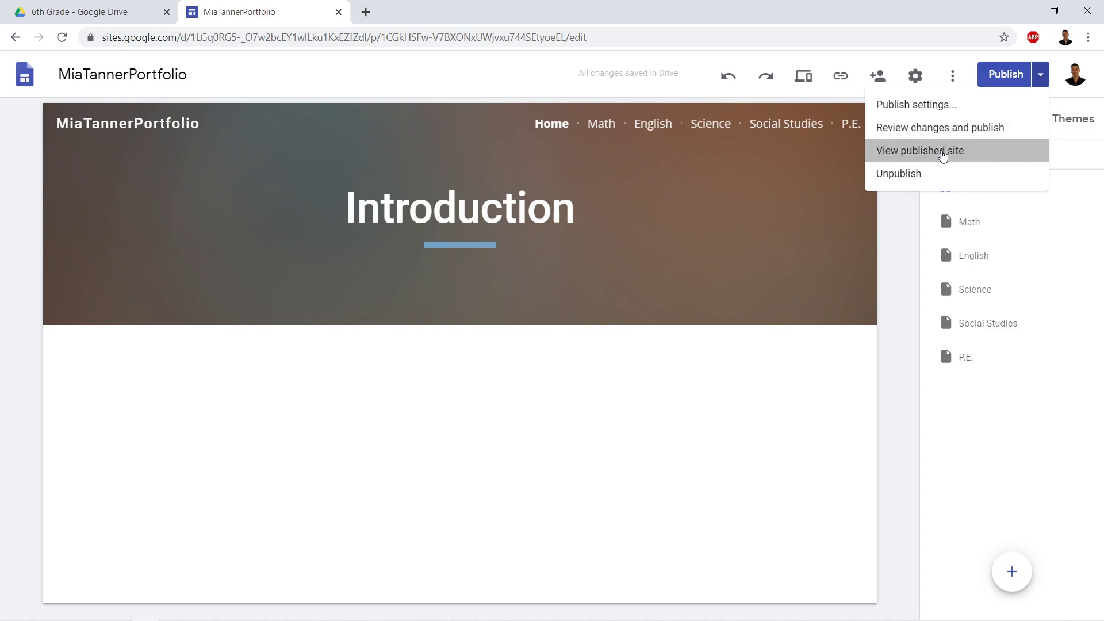
{"action": "left_click", "coordinate": [944, 152]}
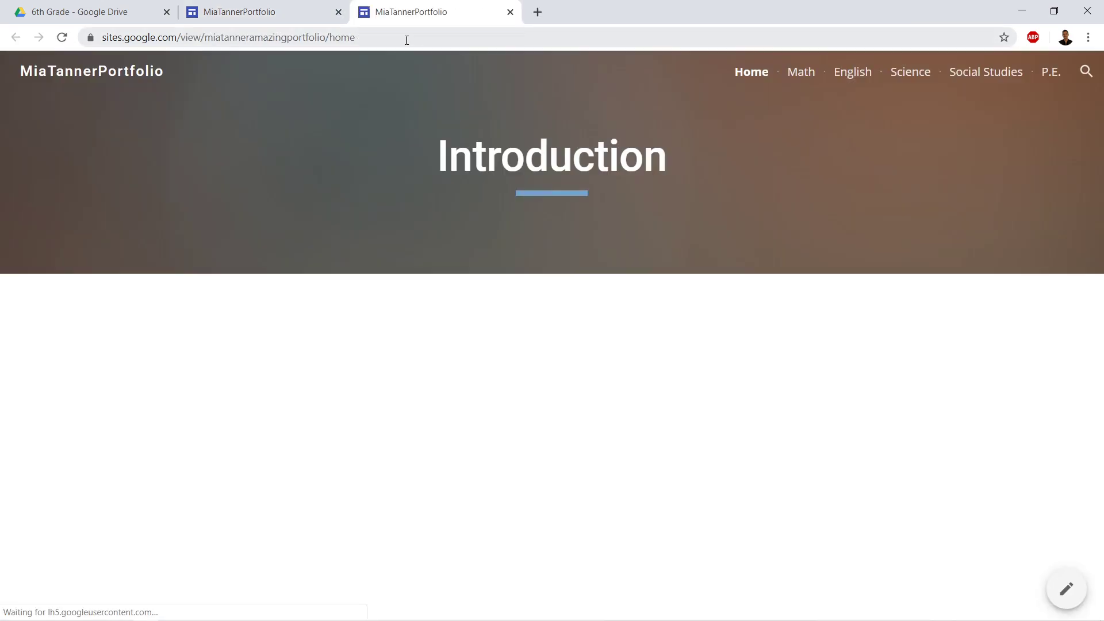
Copy the published site's full address, then return to the editor tab
{"action": "left_click_drag", "start_coordinate": [374, 37], "coordinate": [105, 38]}
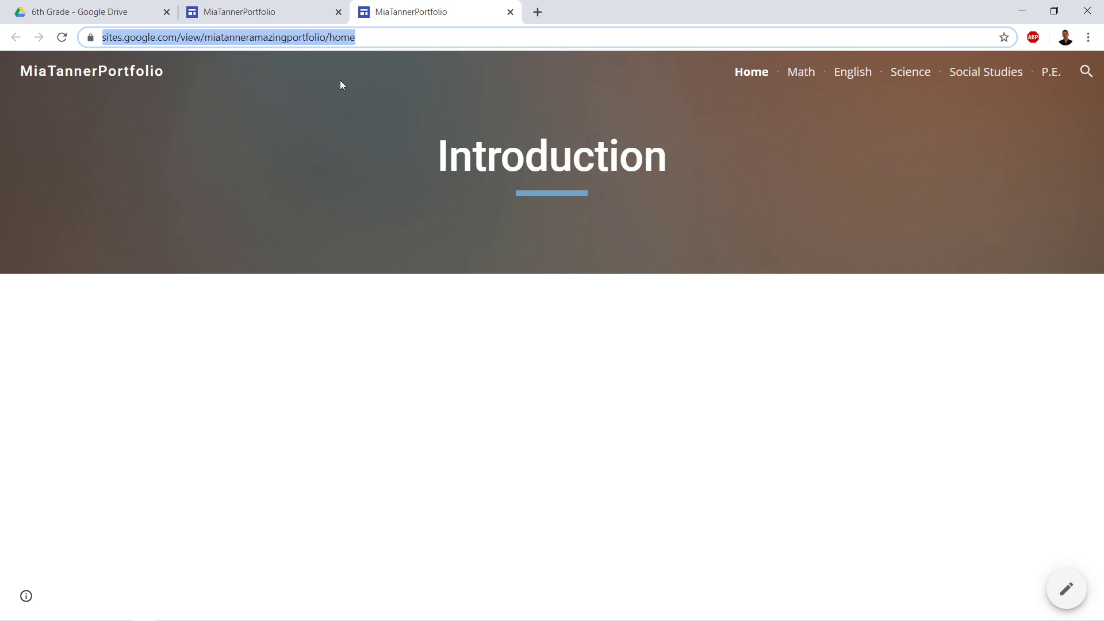
{"action": "left_click", "coordinate": [383, 39]}
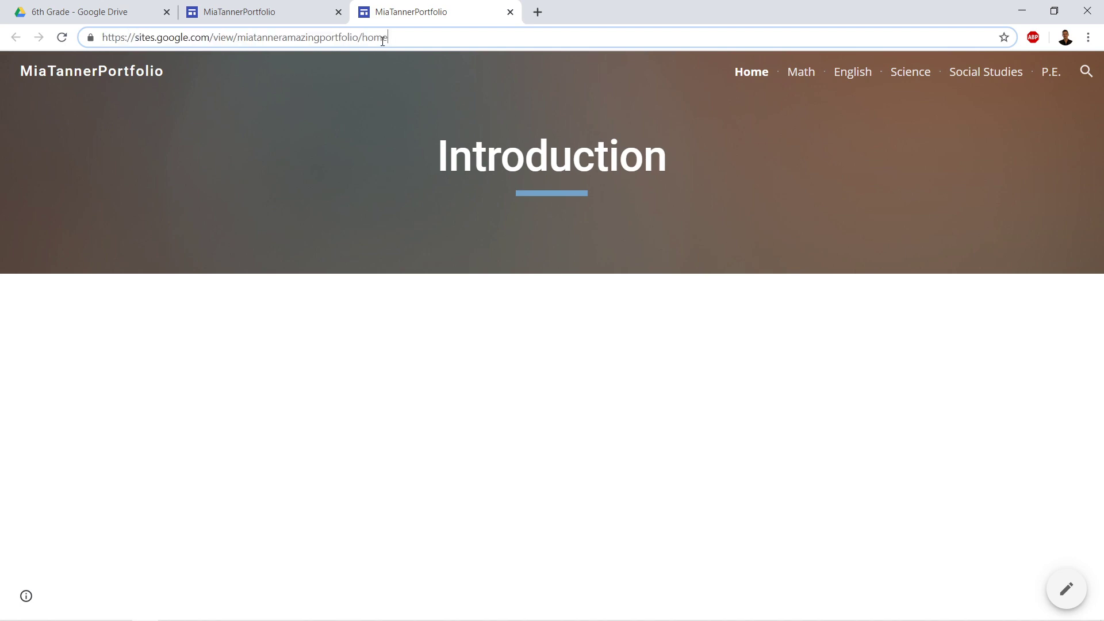
{"action": "left_click_drag", "start_coordinate": [399, 37], "coordinate": [99, 38]}
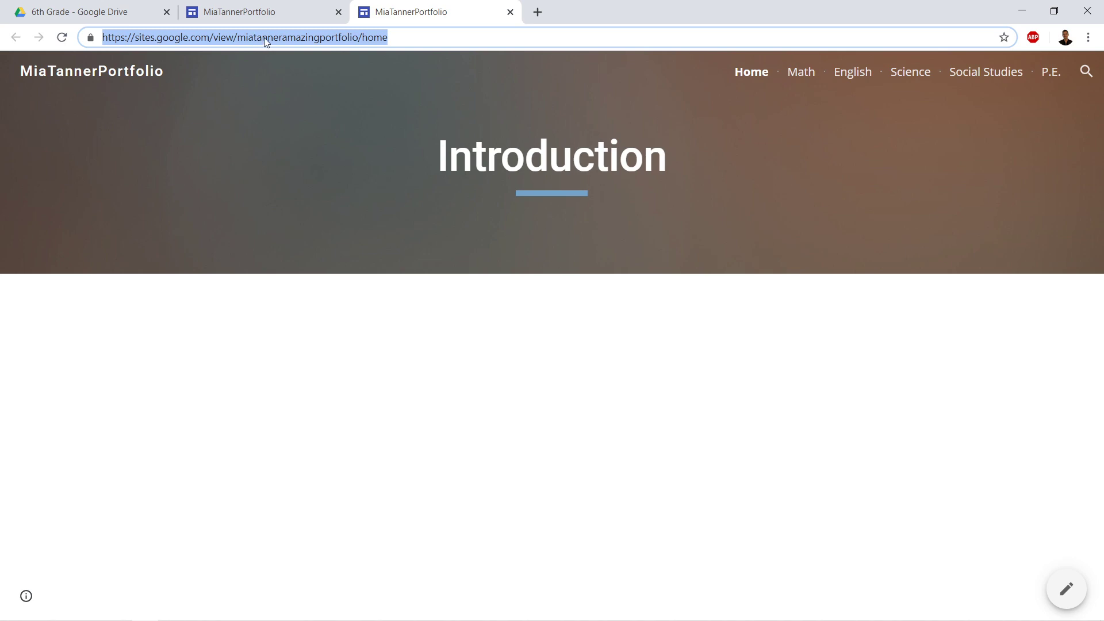
{"action": "right_click", "coordinate": [264, 37]}
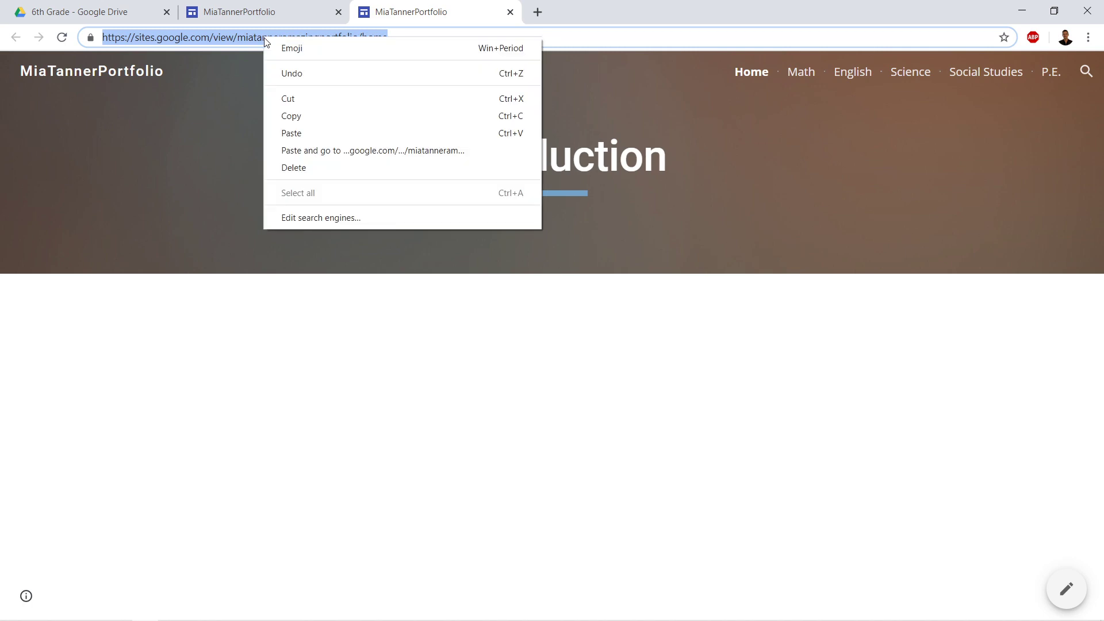
{"action": "left_click", "coordinate": [313, 113]}
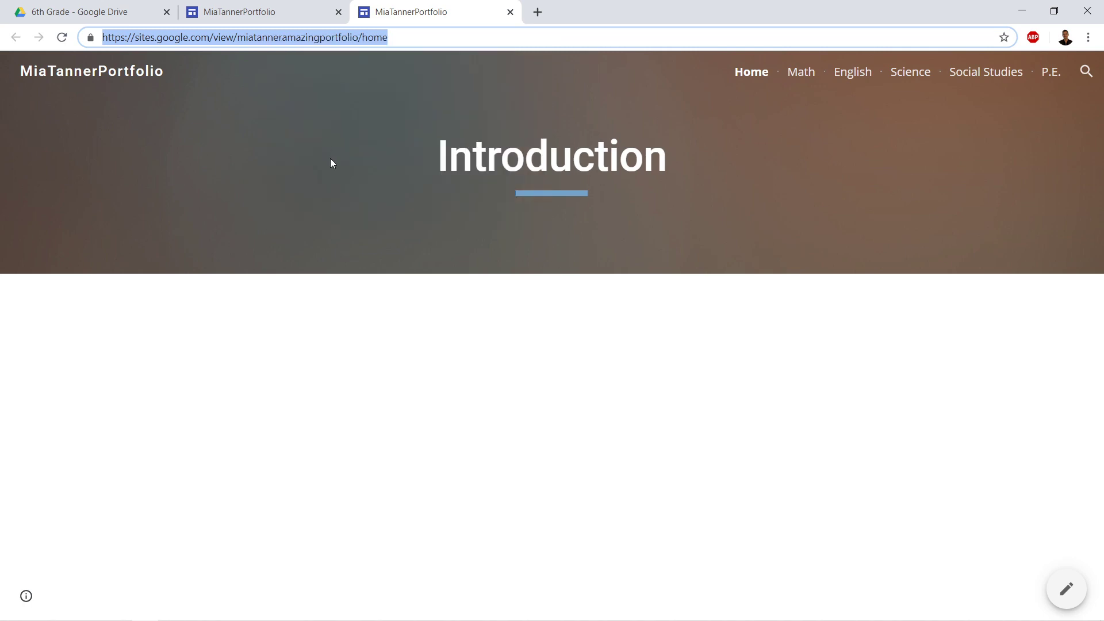
{"action": "left_click", "coordinate": [321, 284]}
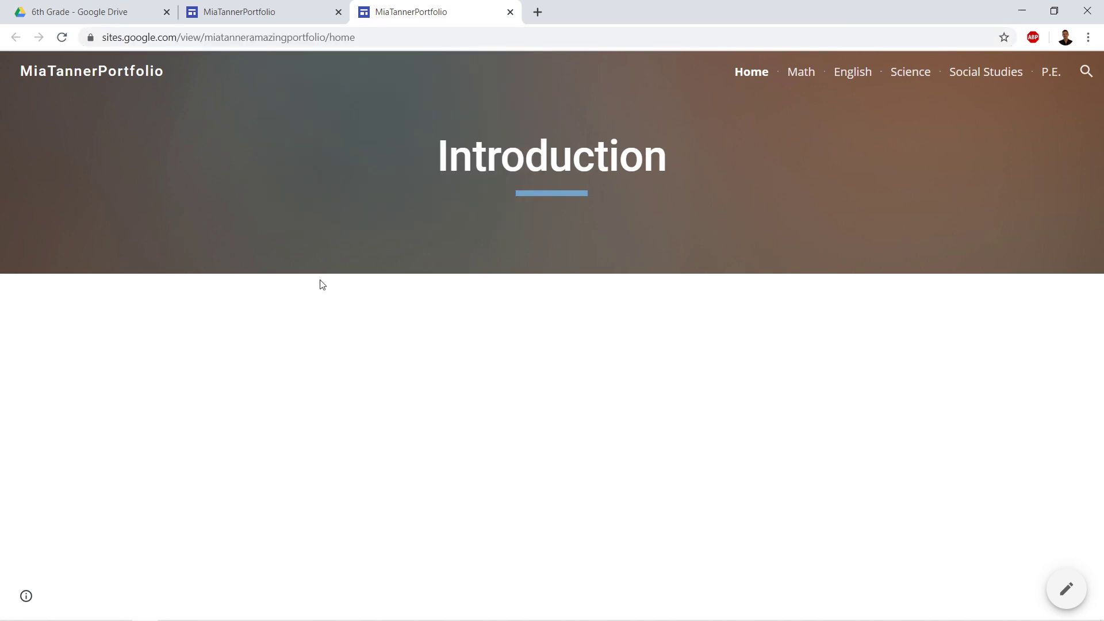
{"action": "left_click", "coordinate": [291, 12]}
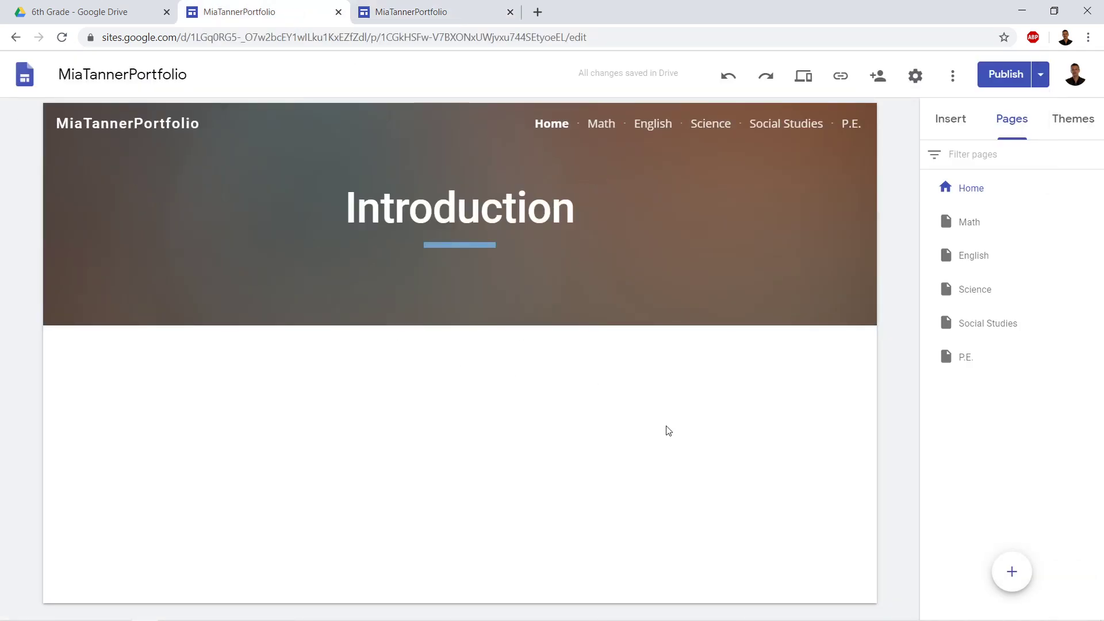